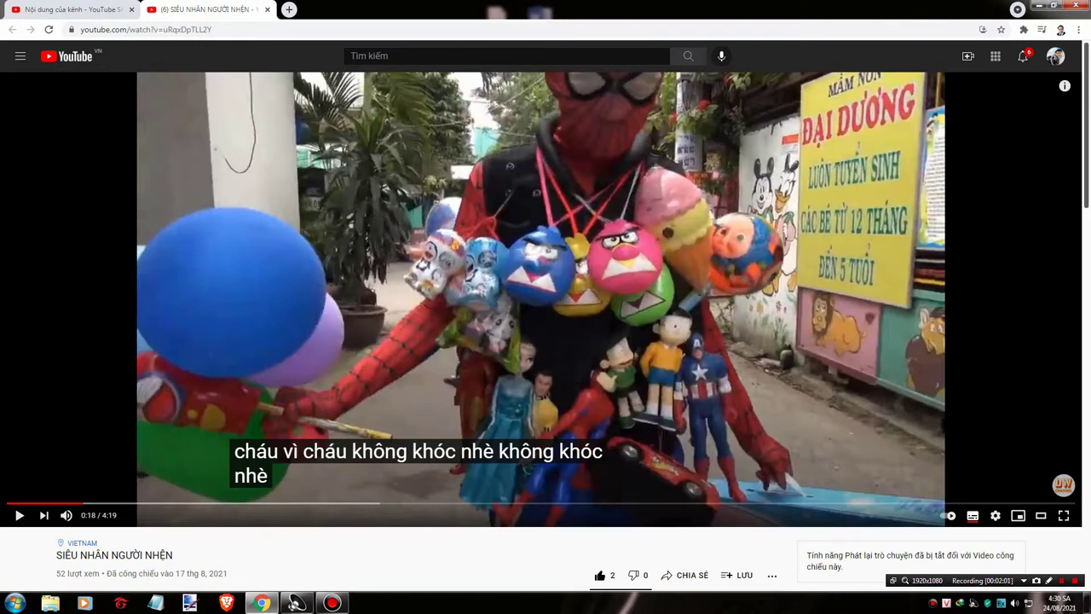
# Step: Switch to YouTube Studio and open the subtitles page of the video "SIÊU NHÂN NGƯỜI NHỆN"
pyautogui.click(68, 10)
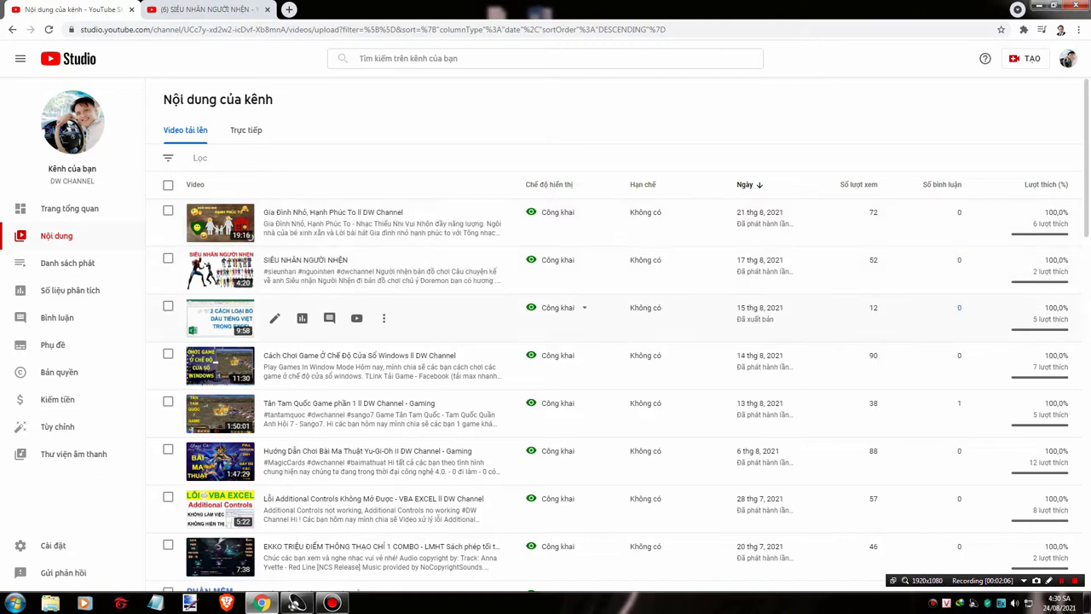
pyautogui.click(52, 344)
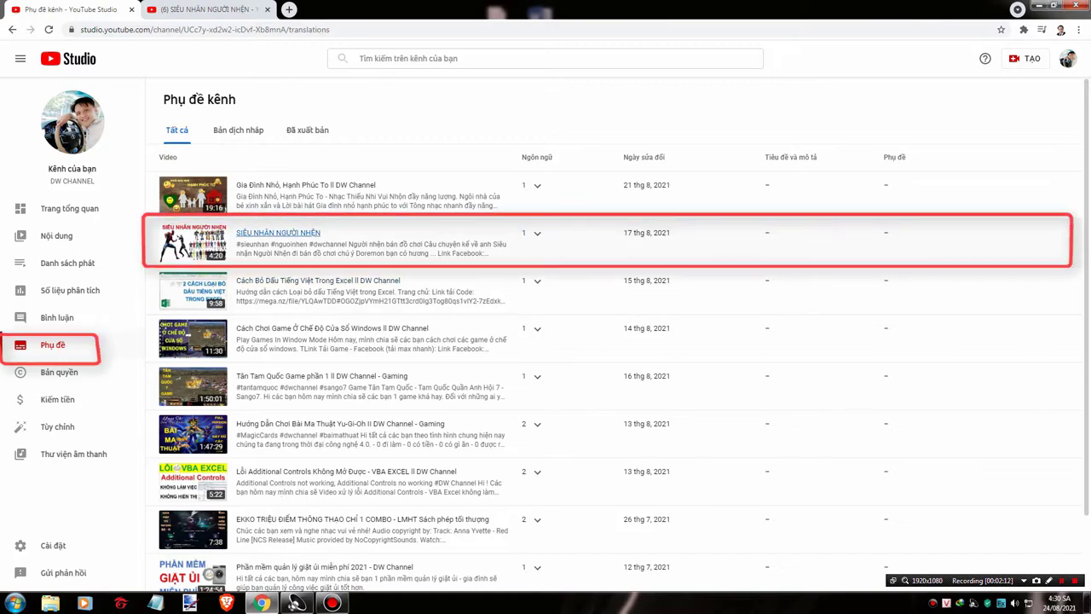
pyautogui.click(278, 233)
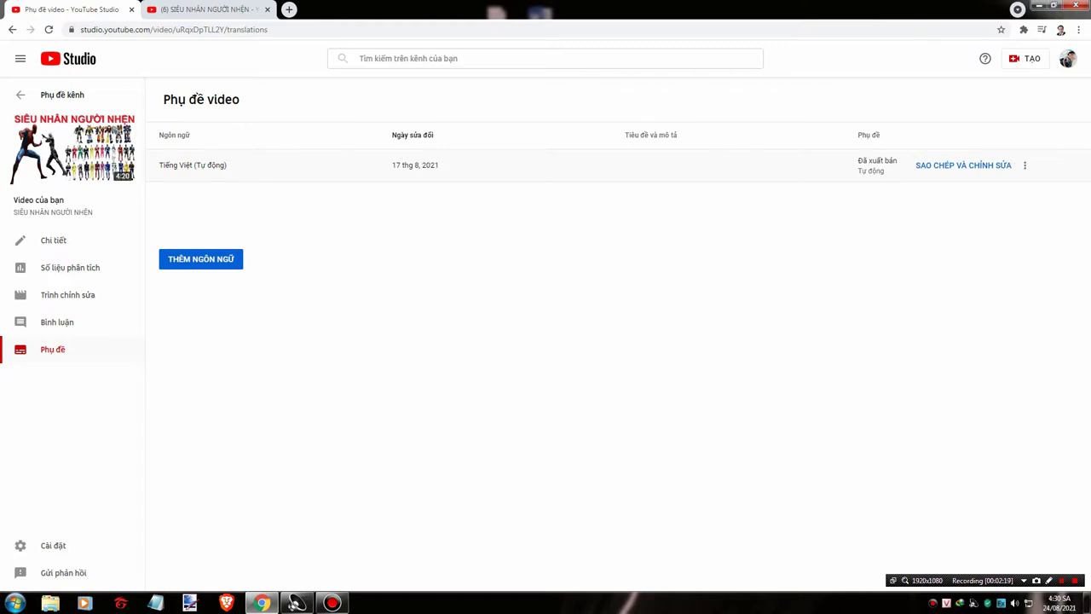
pyautogui.moveTo(159, 164); pyautogui.dragTo(228, 164)
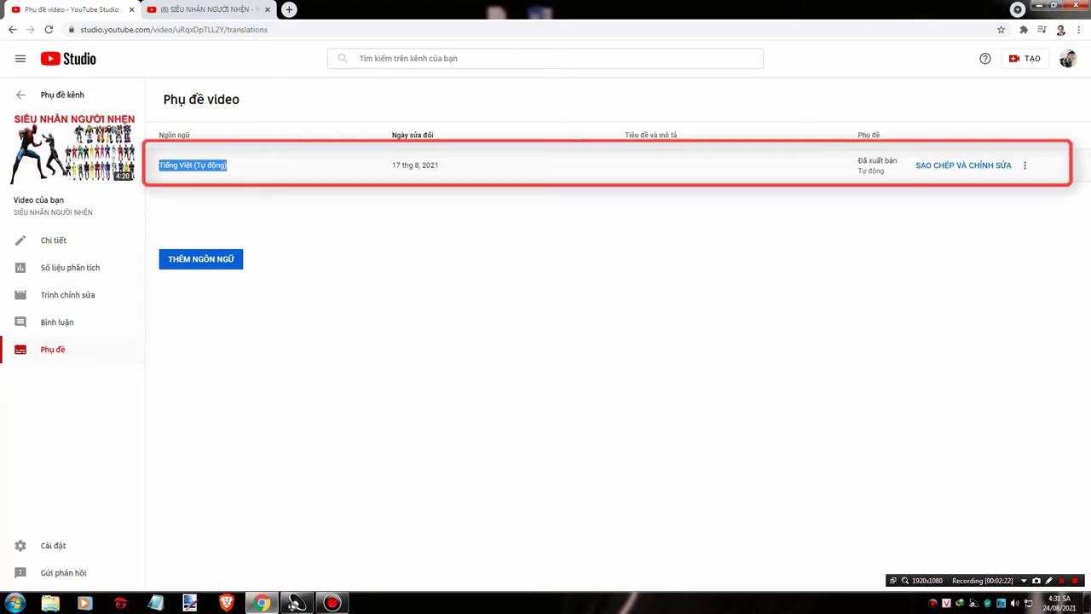
pyautogui.moveTo(392, 164); pyautogui.dragTo(439, 165)
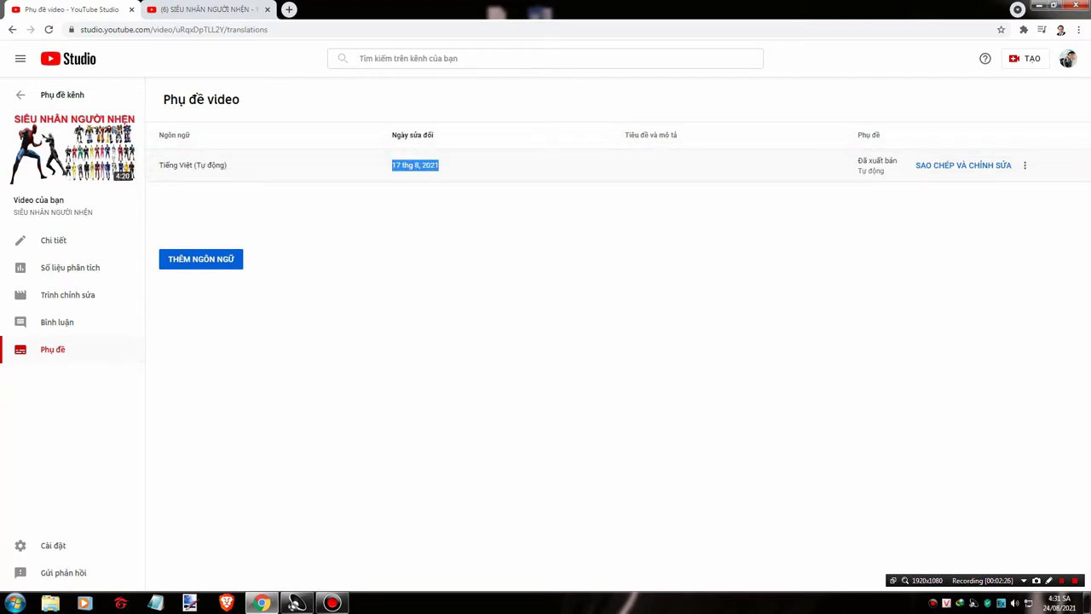
# Step: Open the automatic Vietnamese subtitles for copying and editing, and check the transcript's wording in the opening paragraphs
pyautogui.click(963, 164)
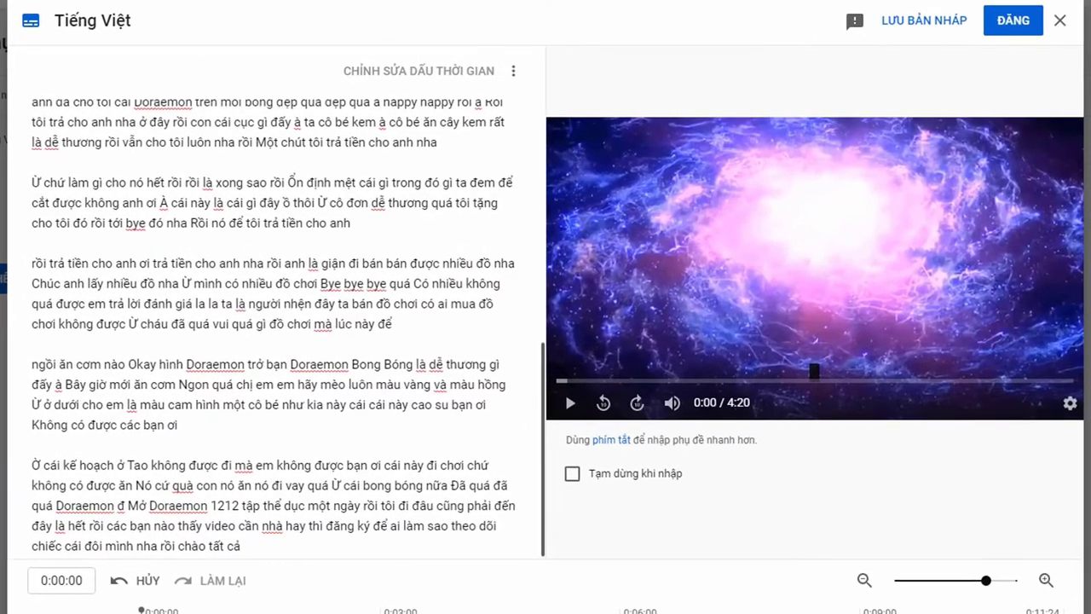
pyautogui.scroll(3, 298, 323)
pyautogui.scroll(3, 273, 324)
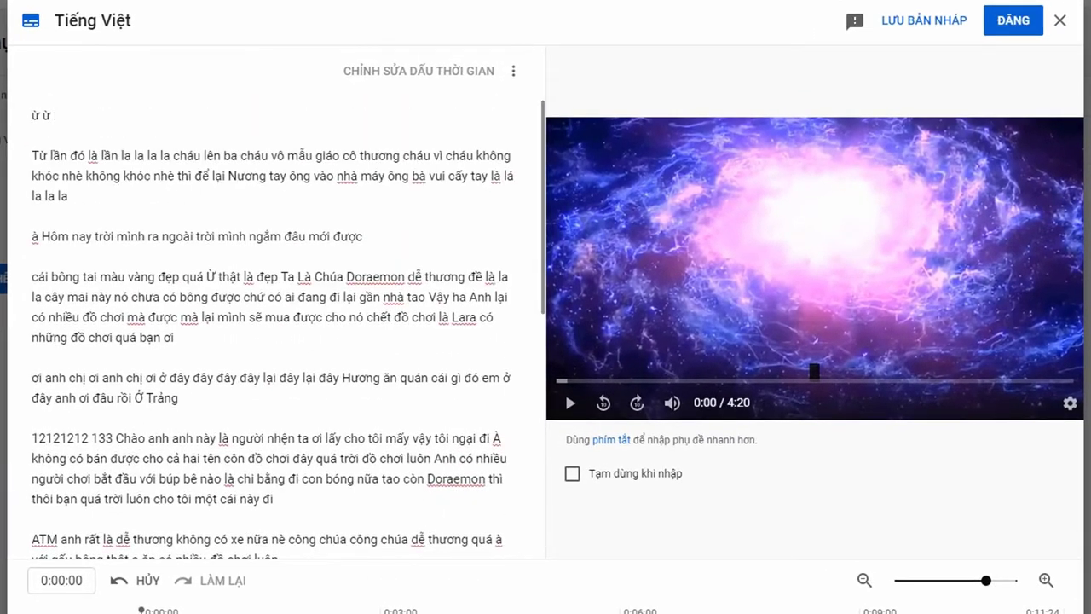
pyautogui.moveTo(33, 135); pyautogui.dragTo(386, 458)
pyautogui.click(387, 458)
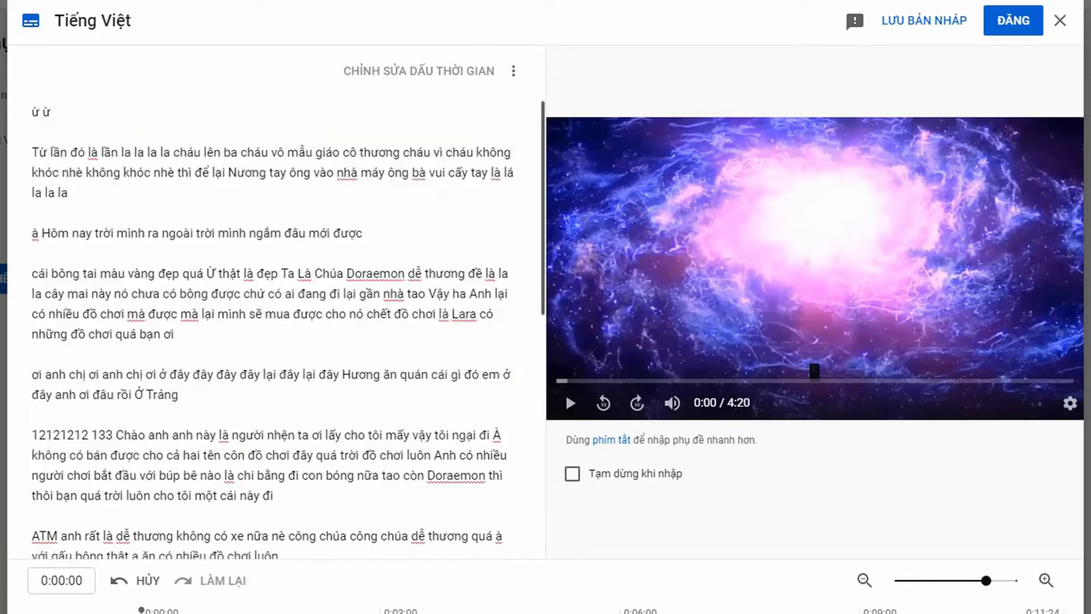
pyautogui.scroll(-10, 288, 328)
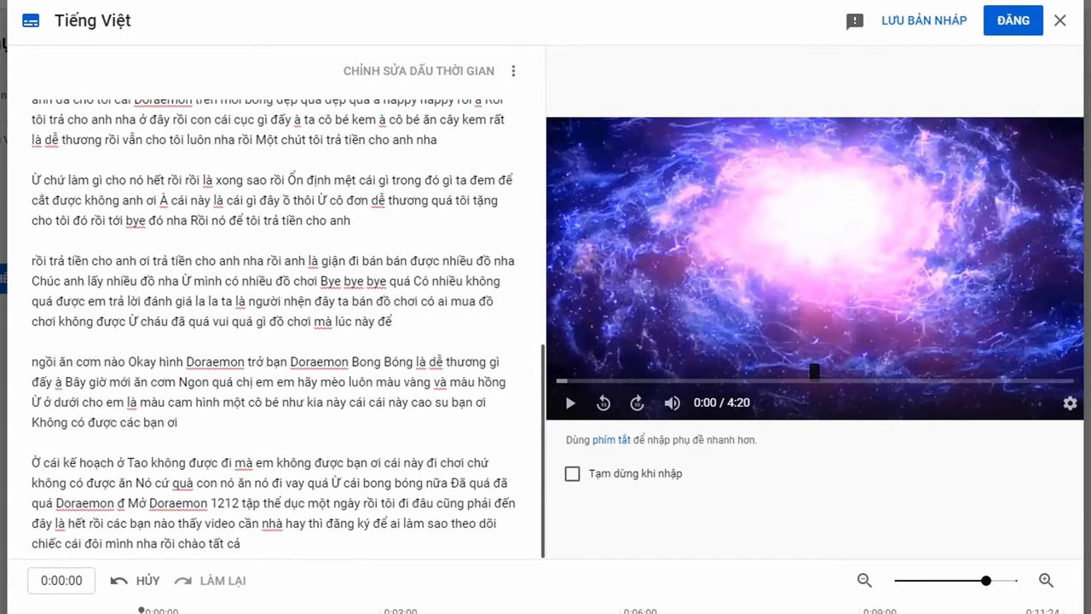
pyautogui.scroll(10, 273, 324)
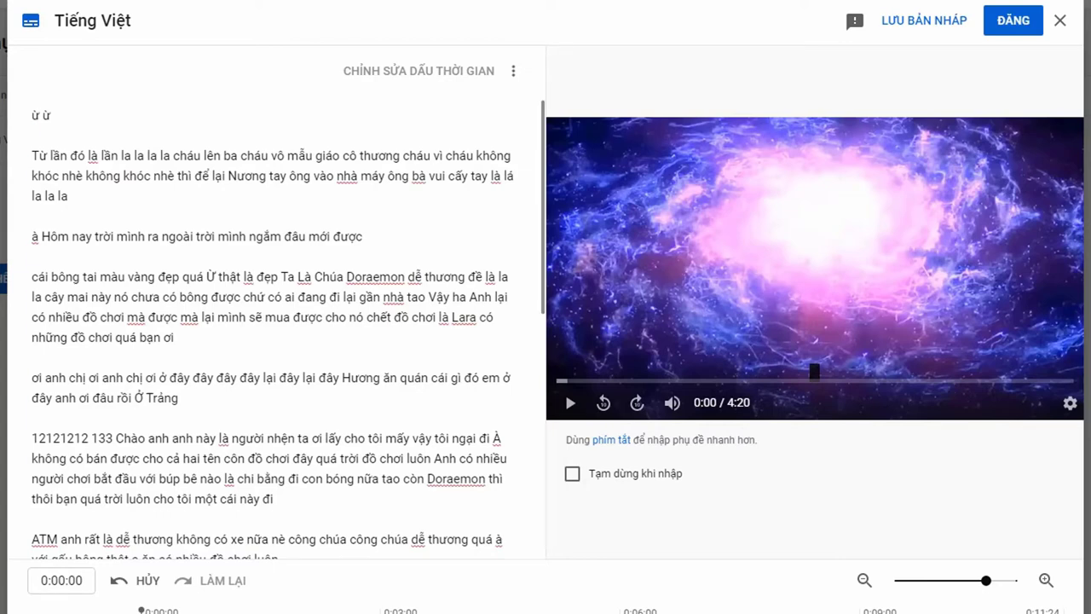
pyautogui.moveTo(32, 135); pyautogui.dragTo(386, 457)
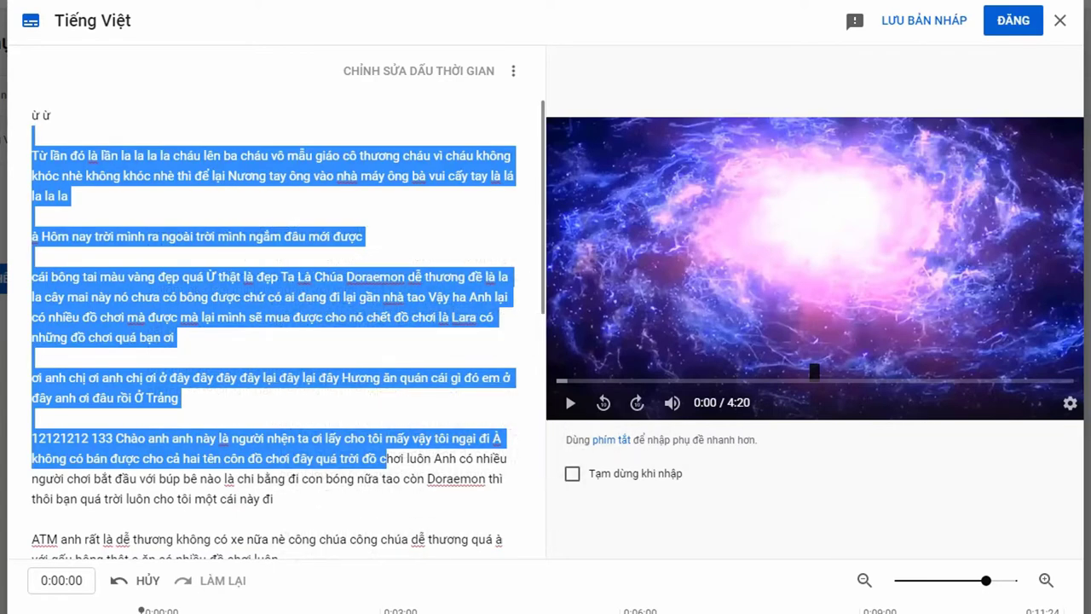
pyautogui.click(69, 196)
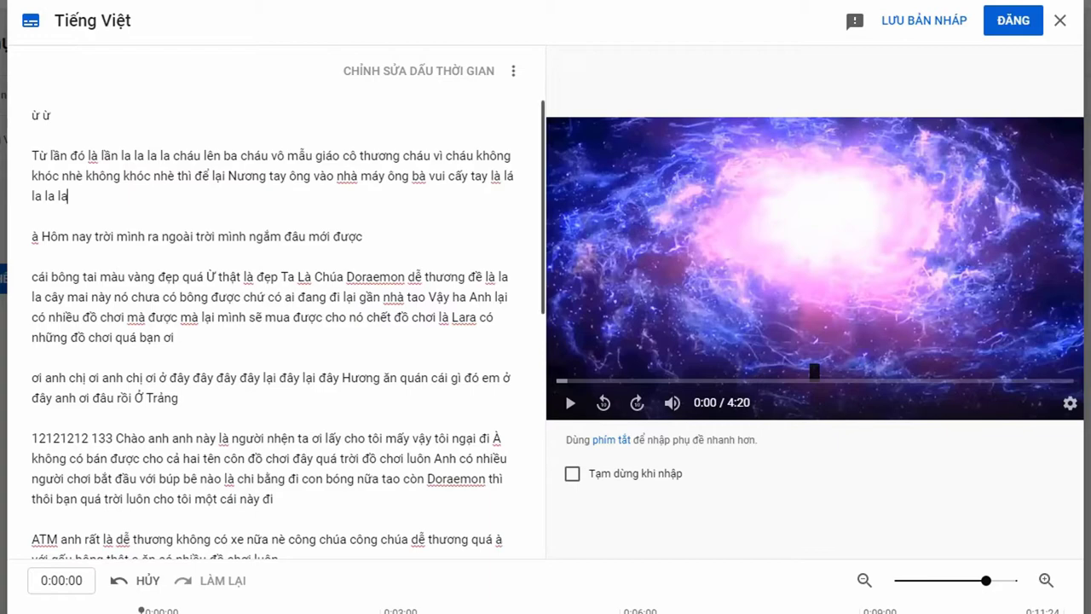
# Step: Review the Vietnamese transcript through to its end, and close the subtitle editor discarding the changes
pyautogui.scroll(-7, 273, 333)
pyautogui.scroll(6, 273, 333)
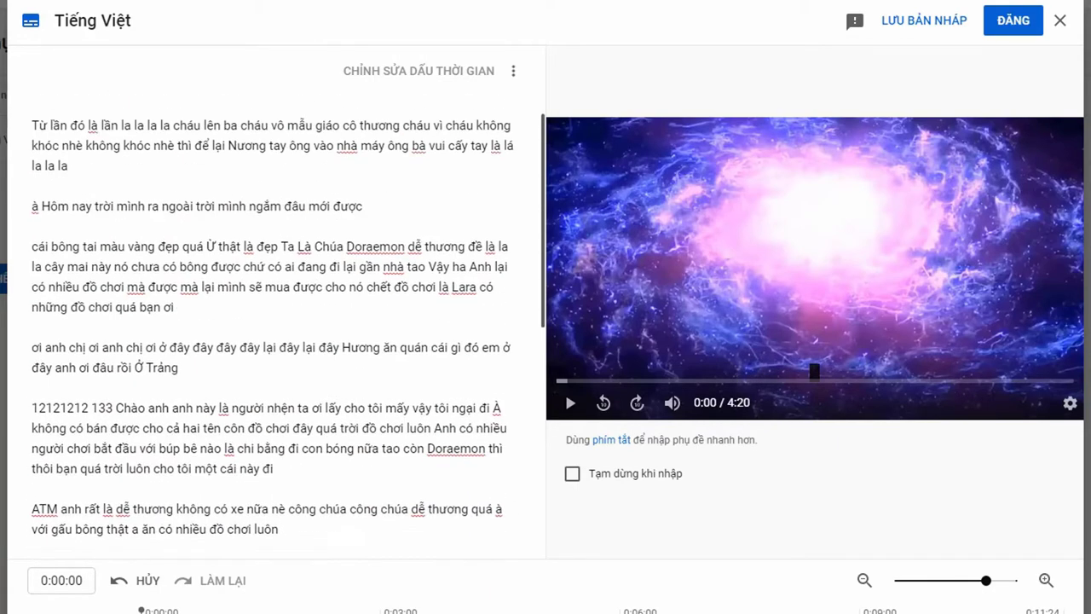
pyautogui.scroll(1, 288, 329)
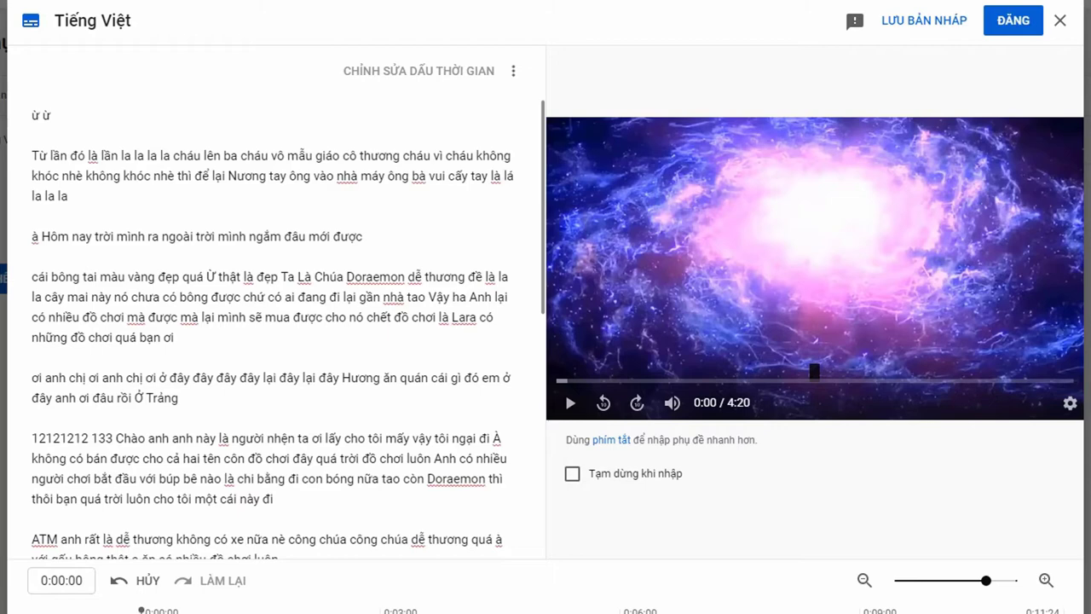
pyautogui.scroll(-15, 272, 332)
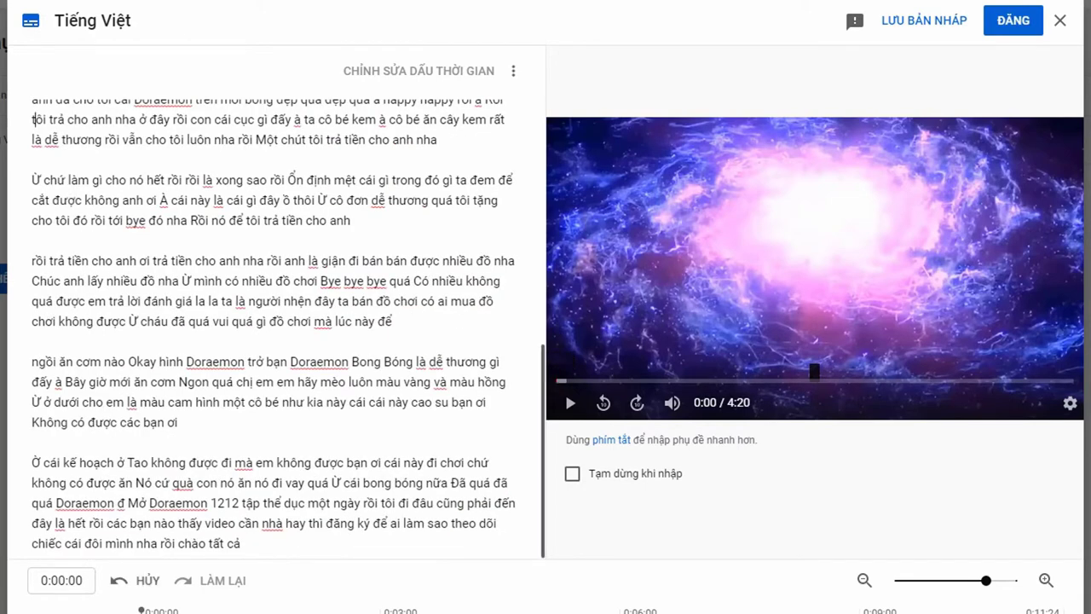
pyautogui.scroll(5, 273, 333)
pyautogui.scroll(12, 289, 329)
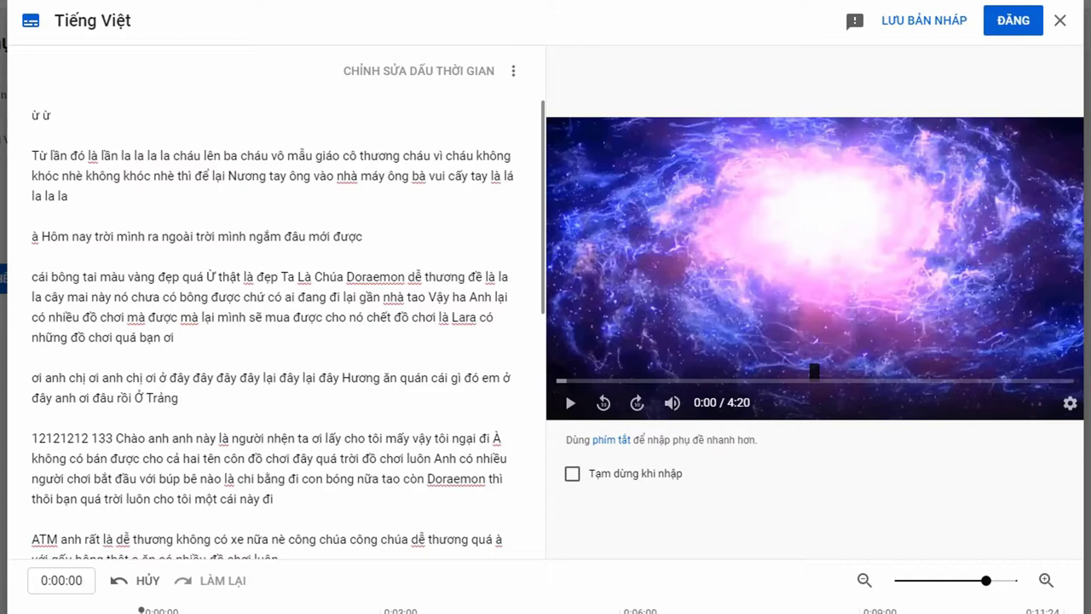
pyautogui.moveTo(207, 378); pyautogui.dragTo(450, 378)
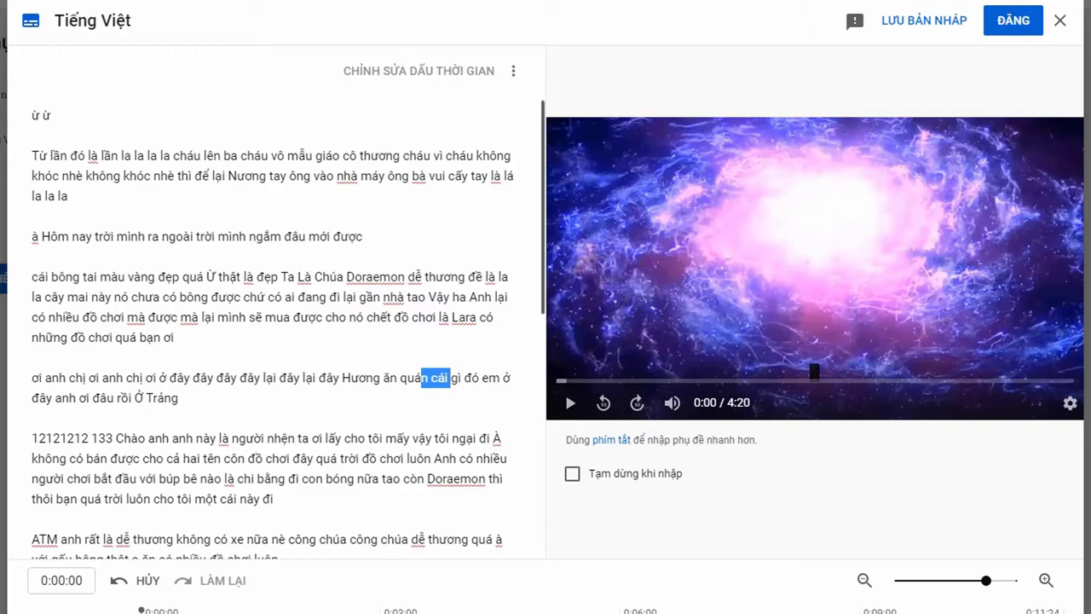
pyautogui.scroll(-6, 273, 332)
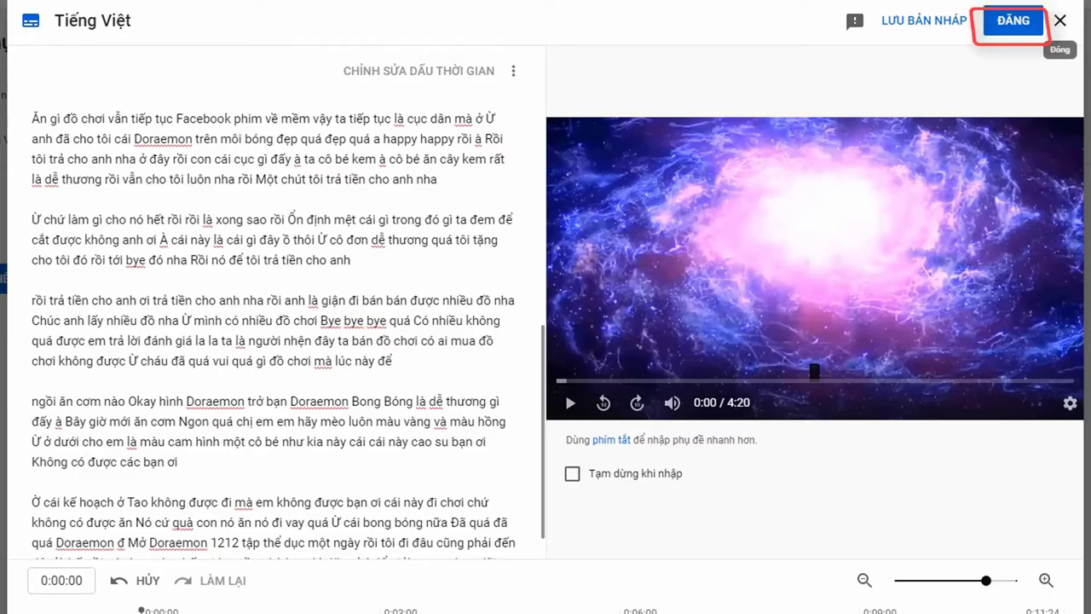
pyautogui.click(1060, 20)
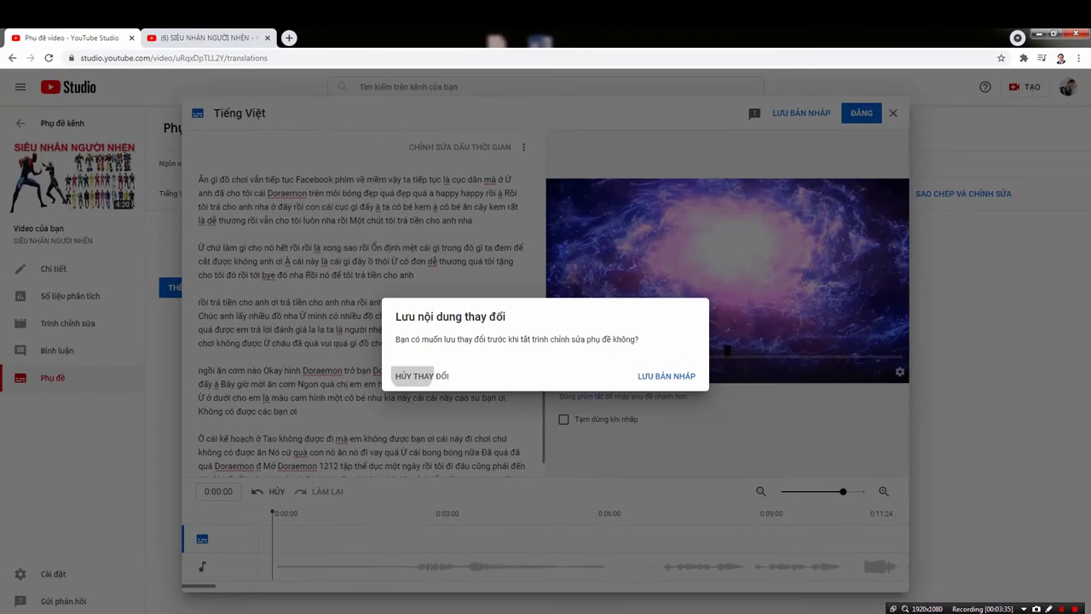
pyautogui.click(366, 408)
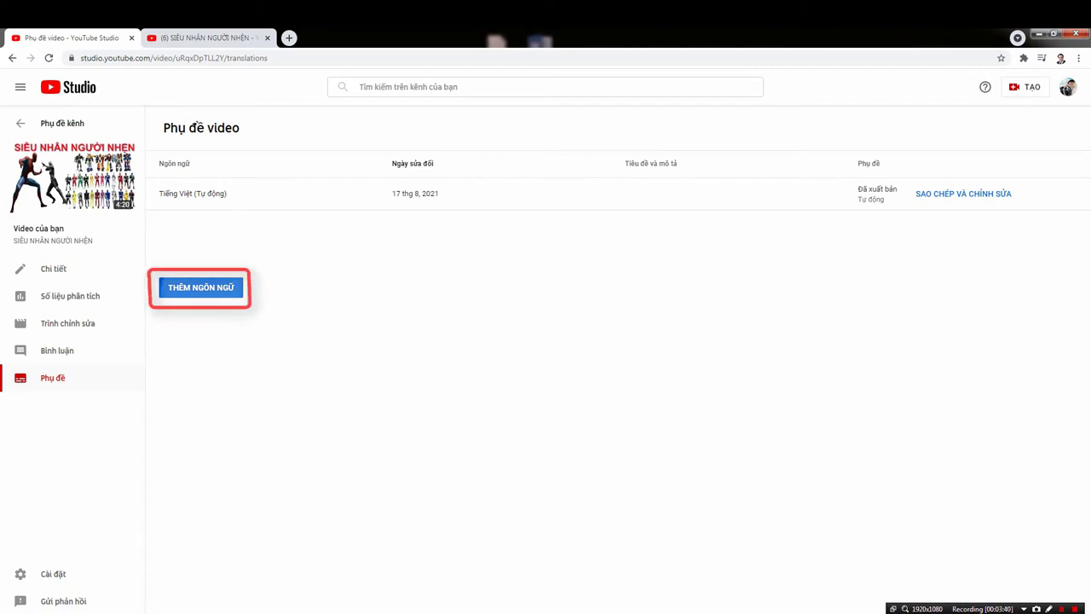
# Step: Add Tiếng Anh as a subtitle language for the video and check the file upload option for its subtitles
pyautogui.click(201, 288)
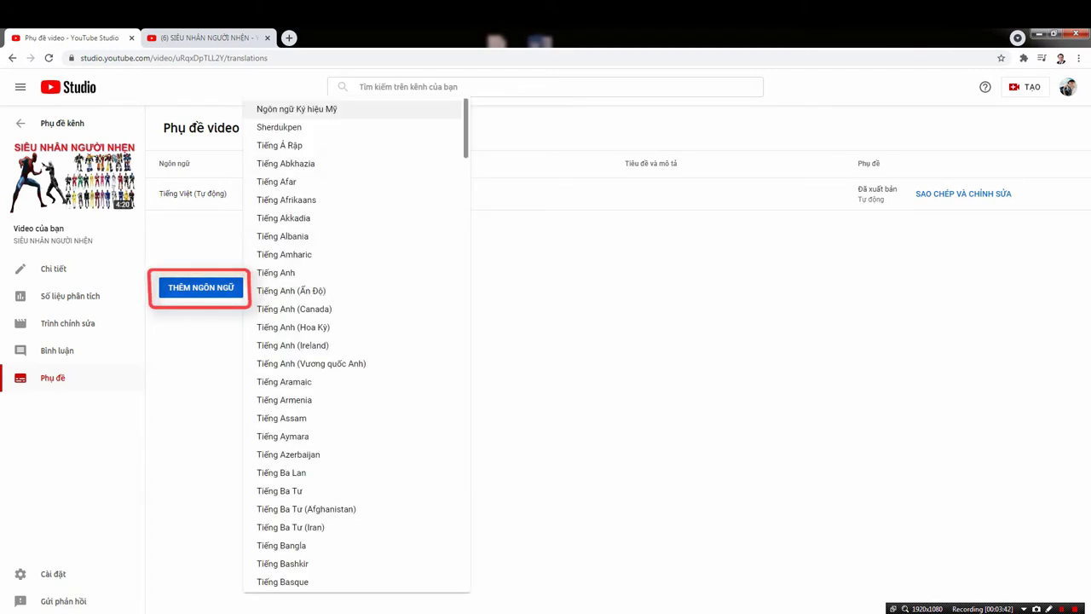
pyautogui.scroll(-3, 307, 178)
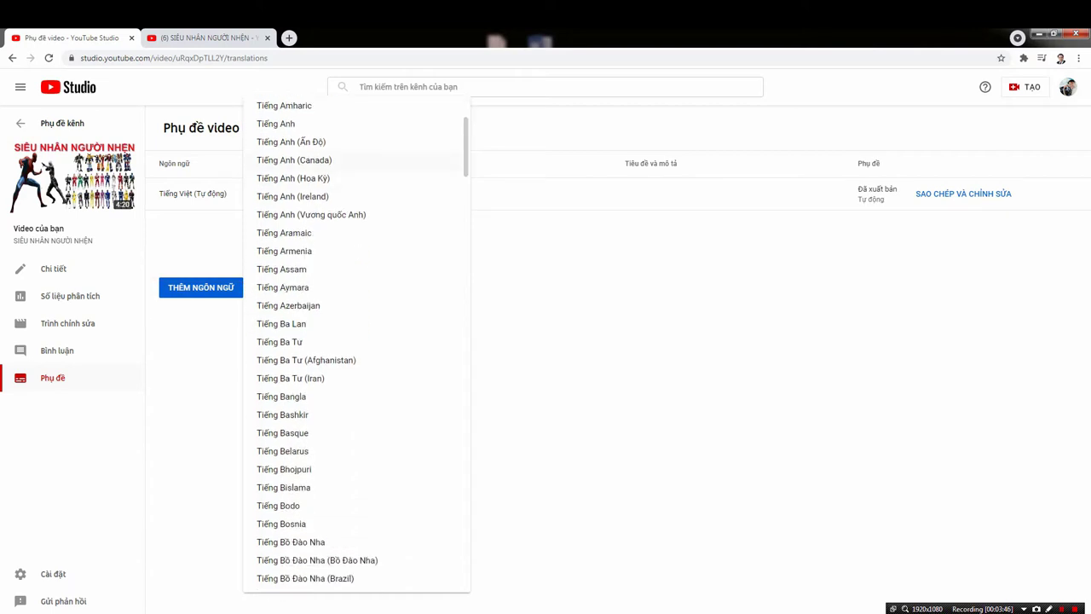
pyautogui.click(276, 124)
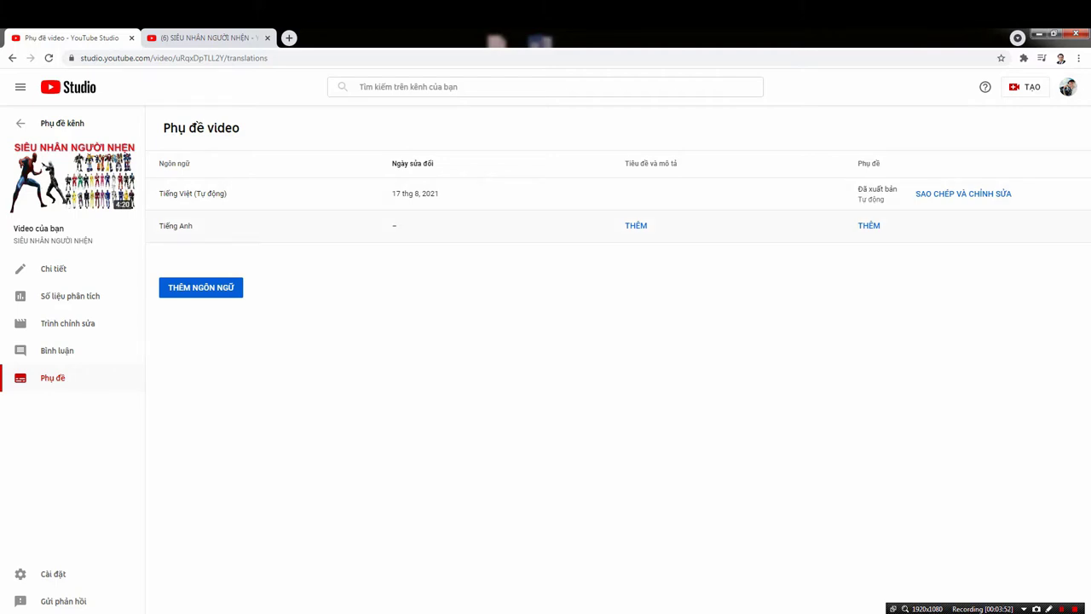
pyautogui.click(869, 225)
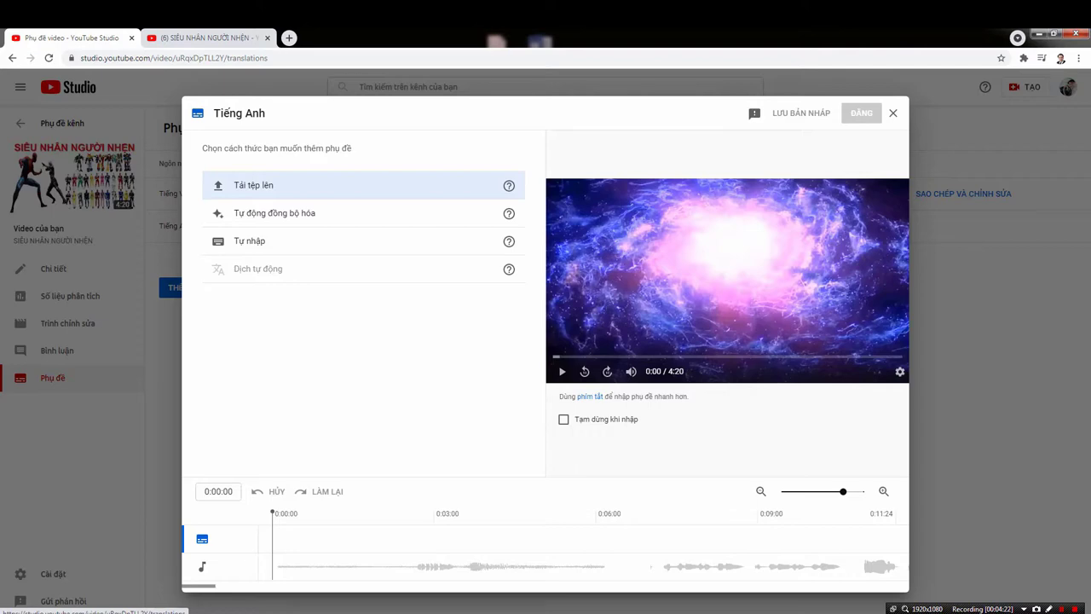
pyautogui.click(253, 185)
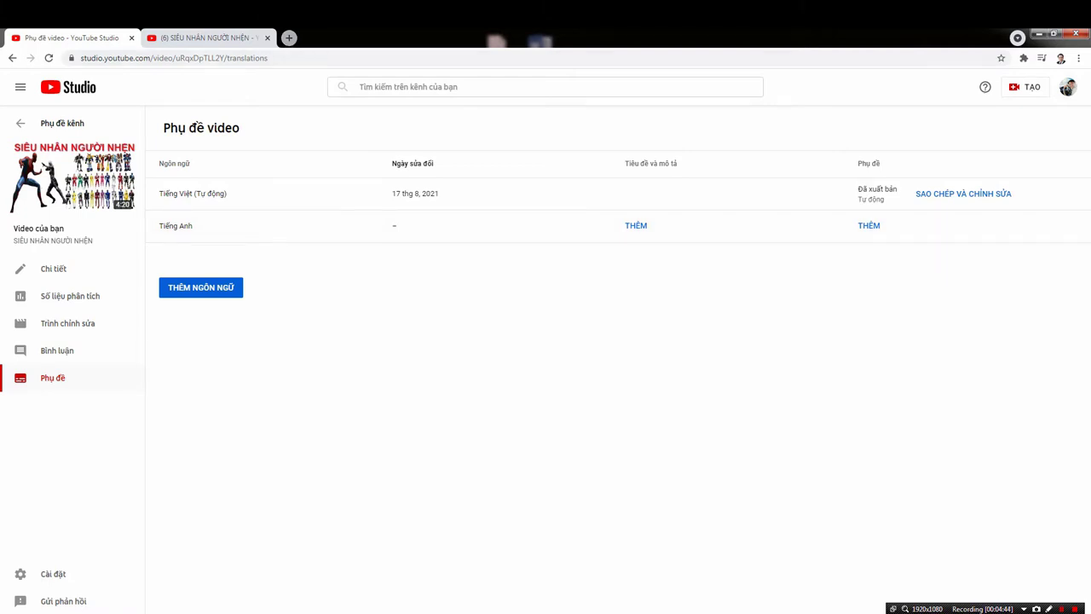
# Step: Open downsub.com in a new browser tab
pyautogui.click(289, 37)
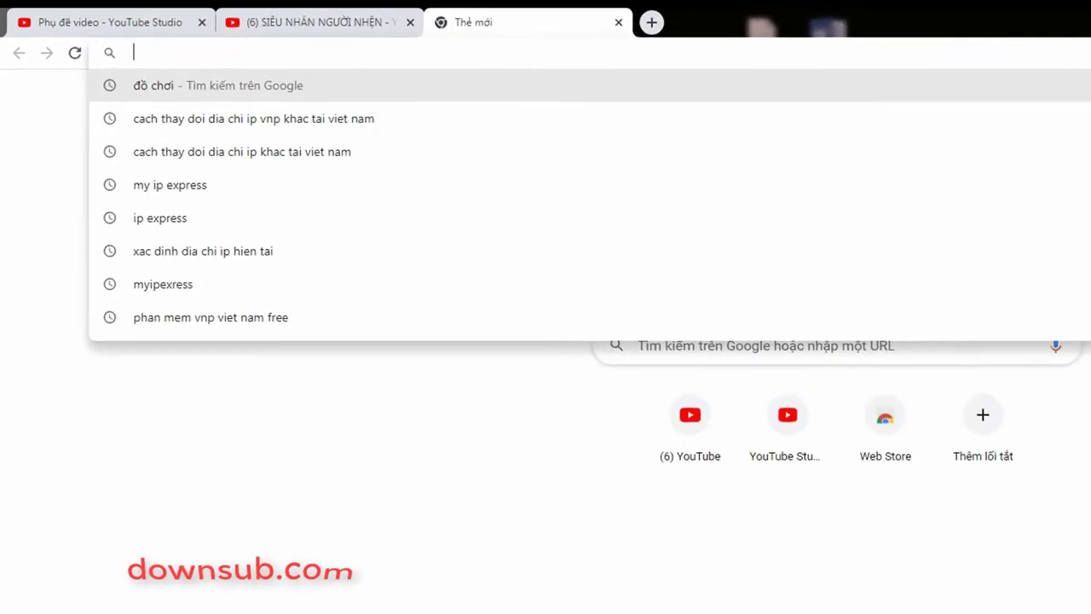
pyautogui.write('down')
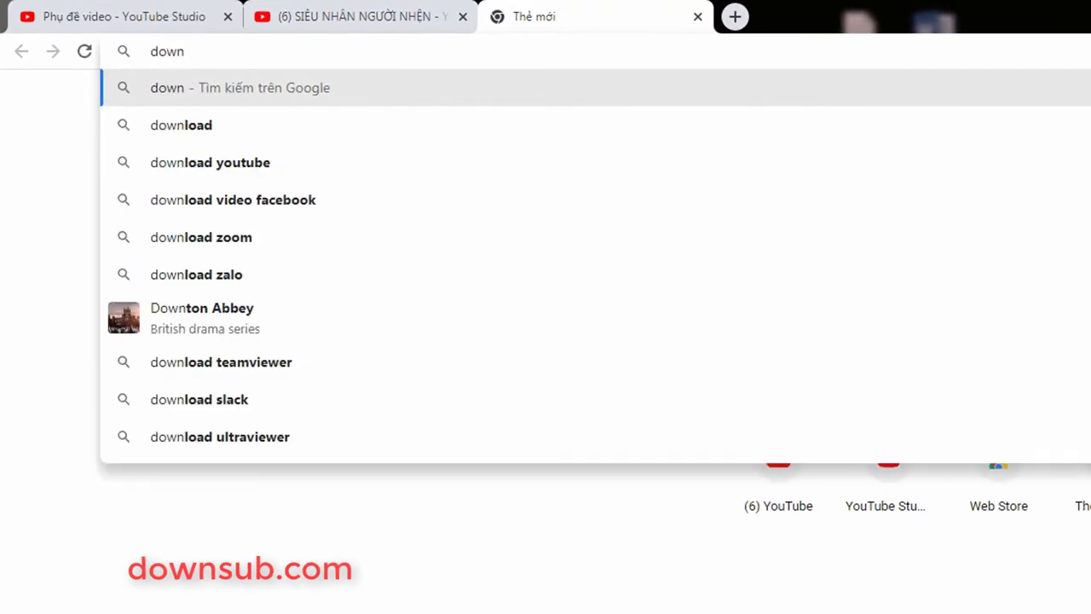
pyautogui.write('sub.')
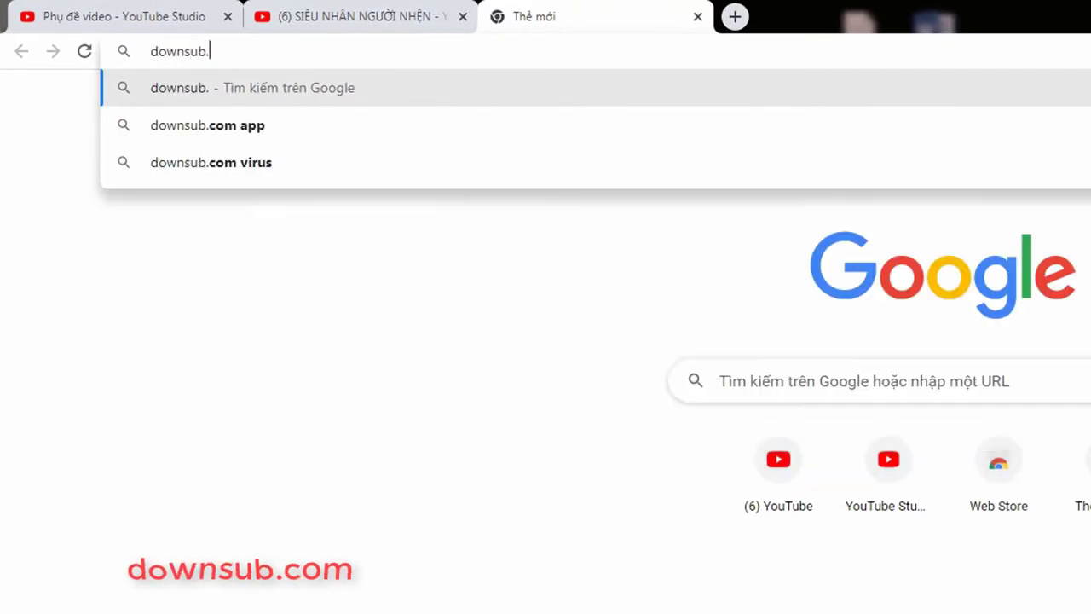
pyautogui.write('com')
pyautogui.press('Return')
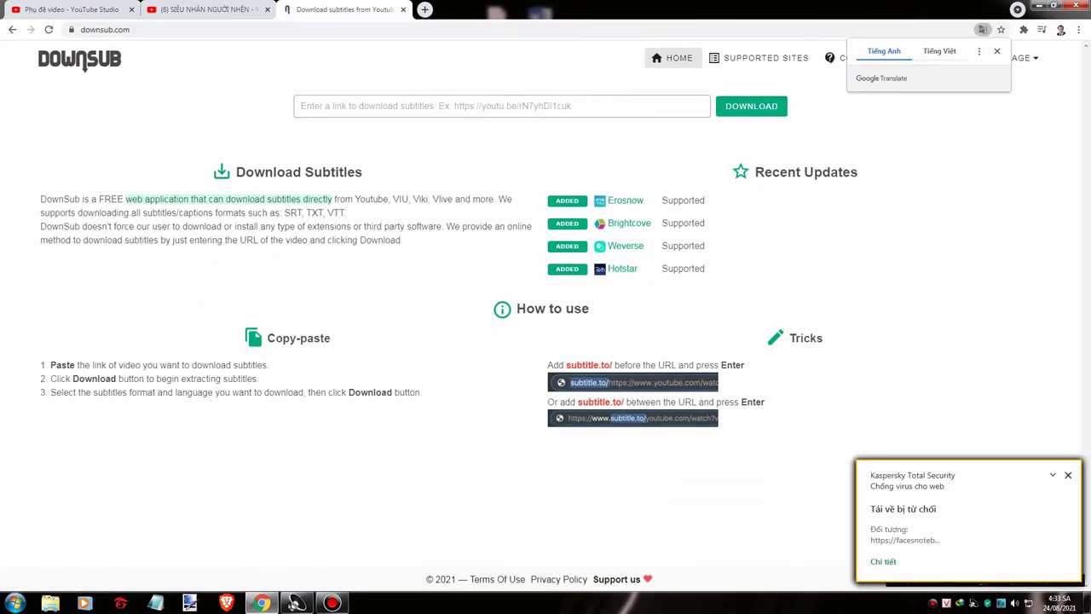
# Step: Copy the video's YouTube link into DownSub's subtitle download field and return to the video page
pyautogui.hotkey('ctrl', 'shift', 'Tab')
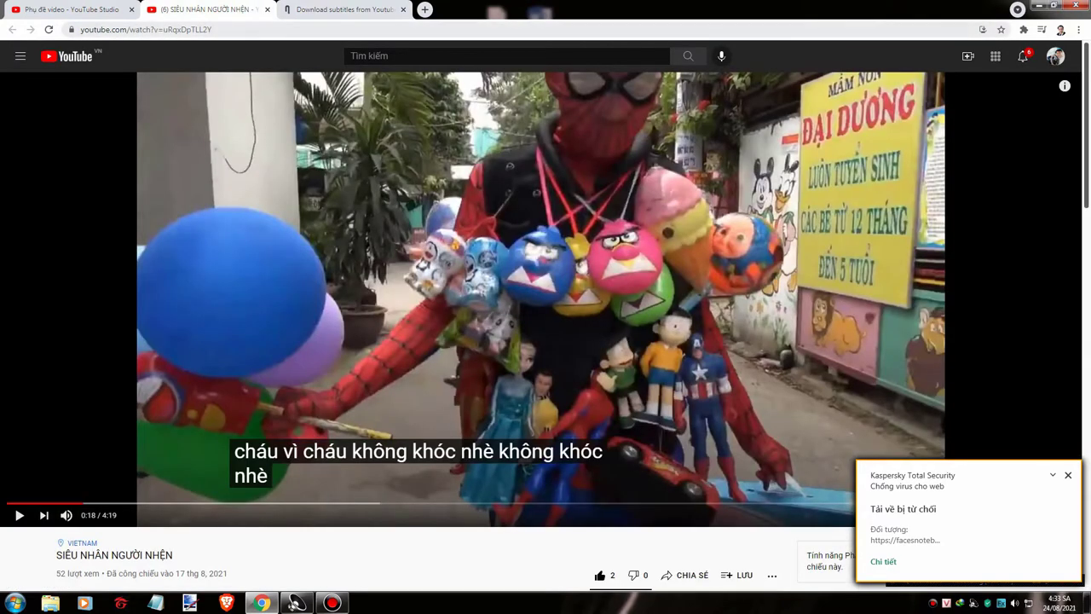
pyautogui.hotkey('ctrl', 'l')
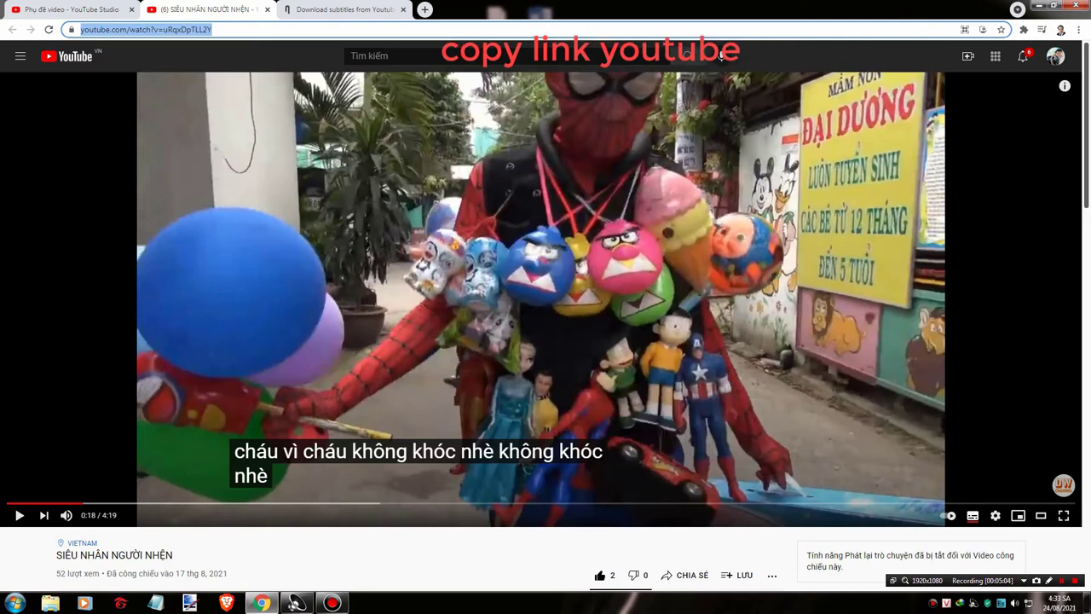
pyautogui.rightClick(203, 30)
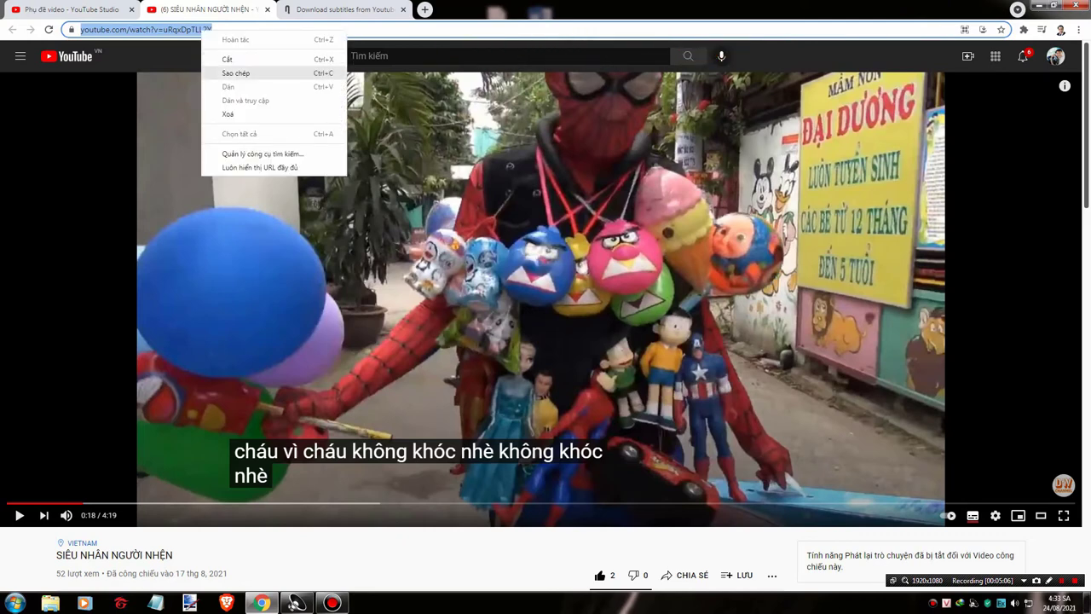
pyautogui.click(236, 73)
pyautogui.hotkey('ctrl', 'Tab')
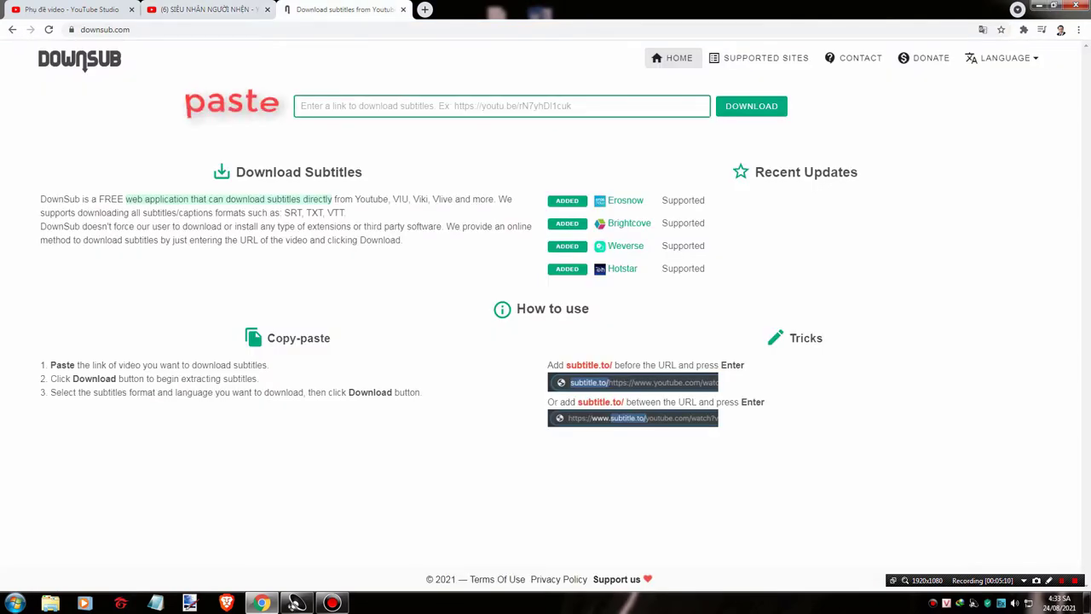
pyautogui.hotkey('ctrl', 'v')
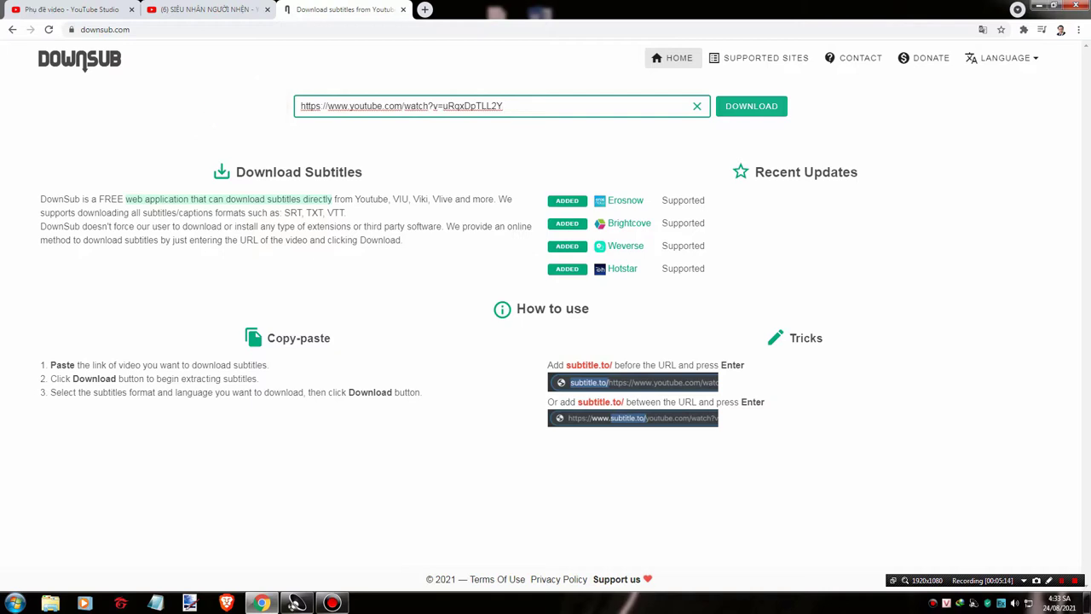
pyautogui.hotkey('ctrl', 'shift', 'Tab')
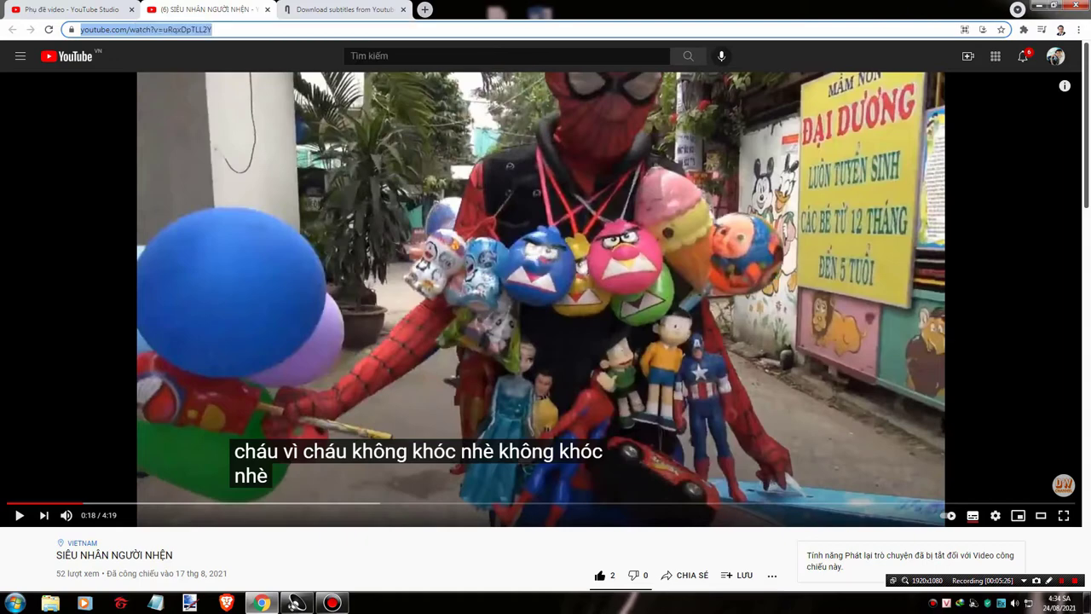
# Step: Switch to DownSub's results for the video and examine the Vietnamese (auto-generated) subtitle entry
pyautogui.click(341, 9)
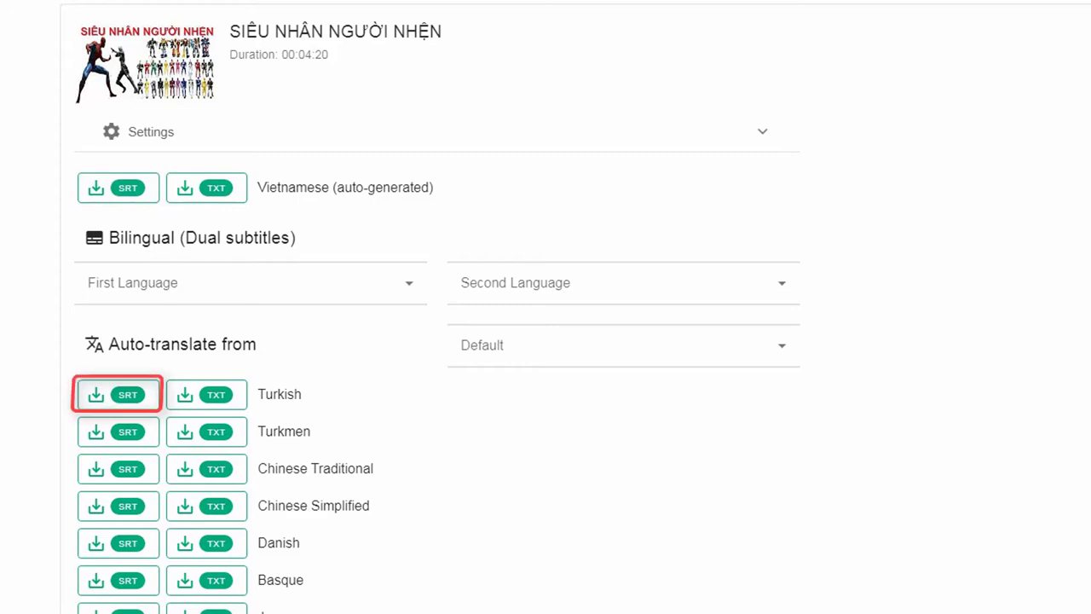
pyautogui.moveTo(307, 187); pyautogui.dragTo(383, 187)
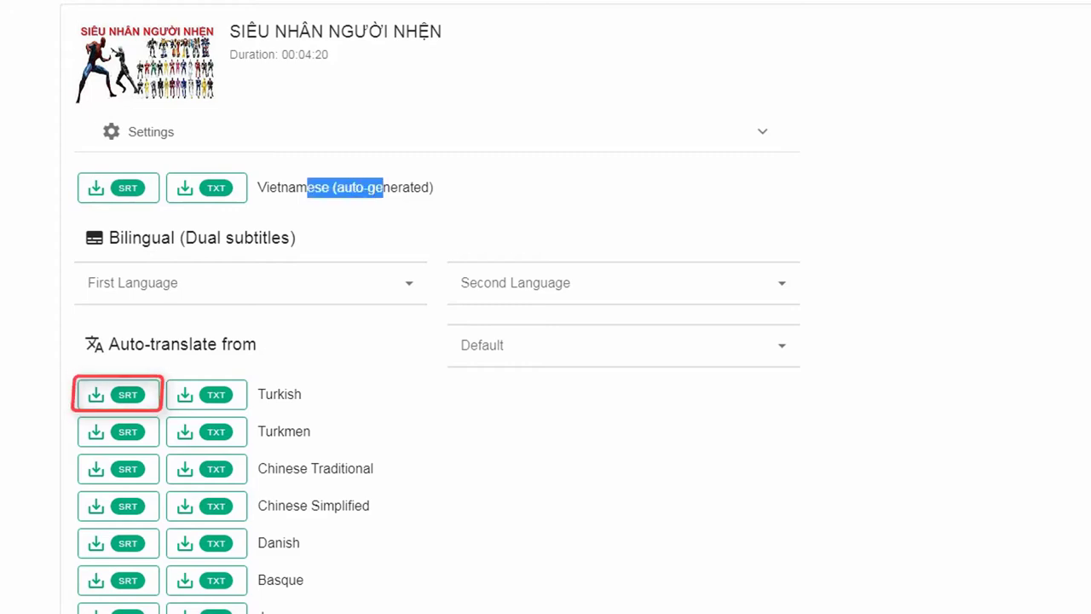
pyautogui.click(430, 187)
pyautogui.moveTo(430, 187); pyautogui.dragTo(336, 187)
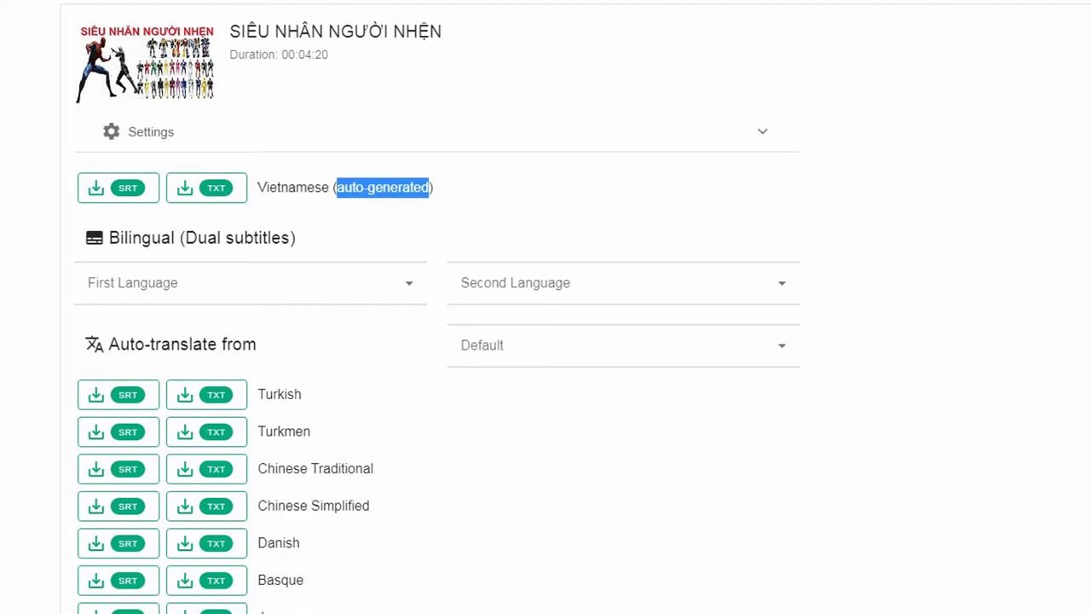
# Step: Find English in DownSub's auto-translate list and download its subtitles as an SRT file
pyautogui.scroll(-2, 545, 341)
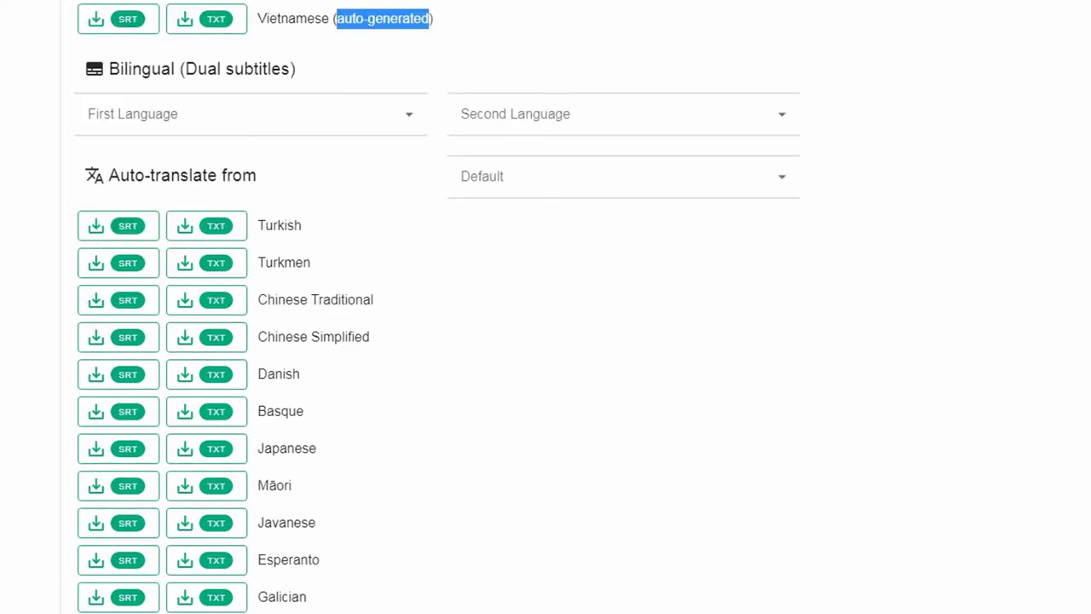
pyautogui.scroll(-8, 225, 341)
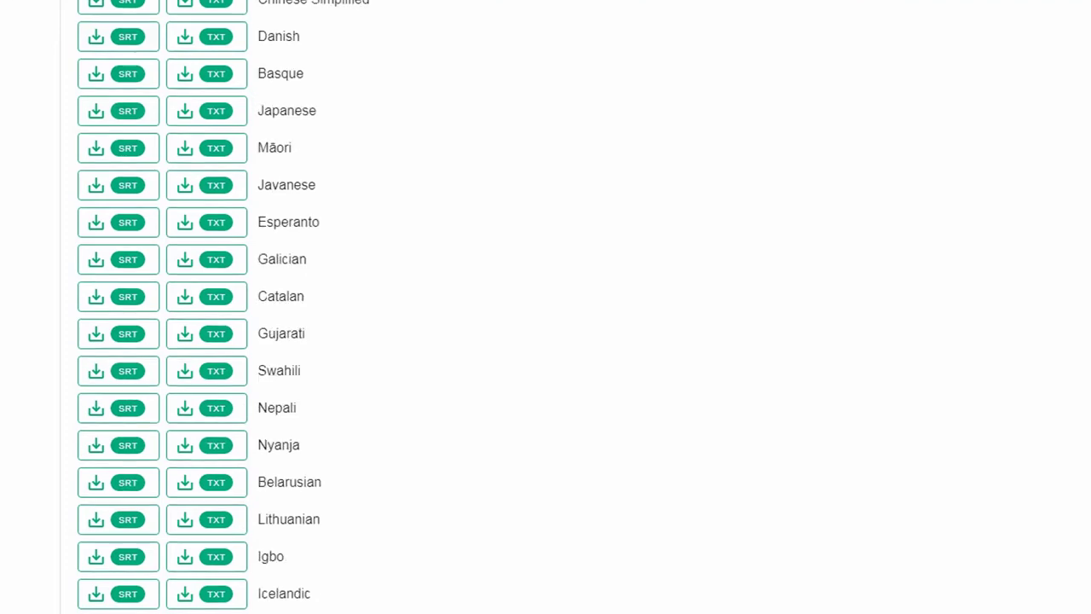
pyautogui.scroll(1, 225, 341)
pyautogui.scroll(6, 225, 341)
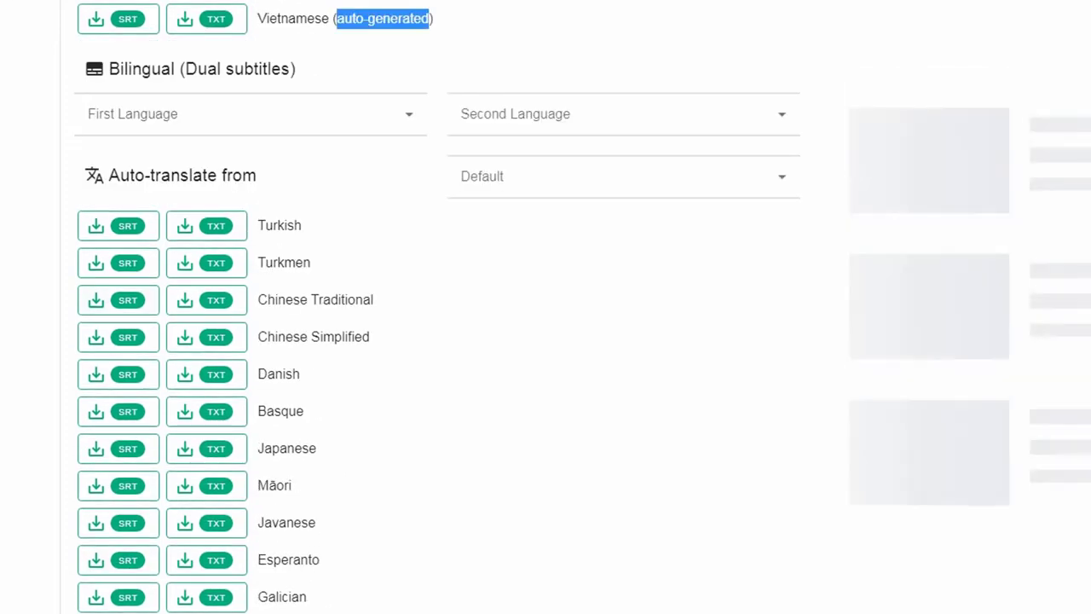
pyautogui.scroll(-15, 225, 341)
pyautogui.scroll(2, 225, 341)
pyautogui.scroll(1, 225, 341)
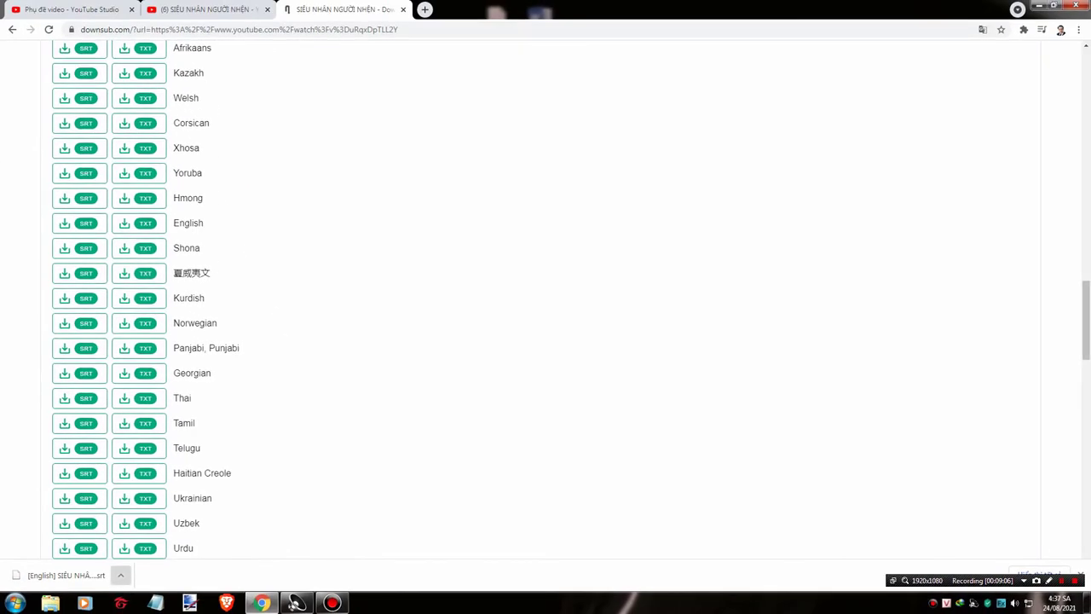
# Step: Show the downloaded English SRT file in its folder, try to open it, and close the folder
pyautogui.click(121, 575)
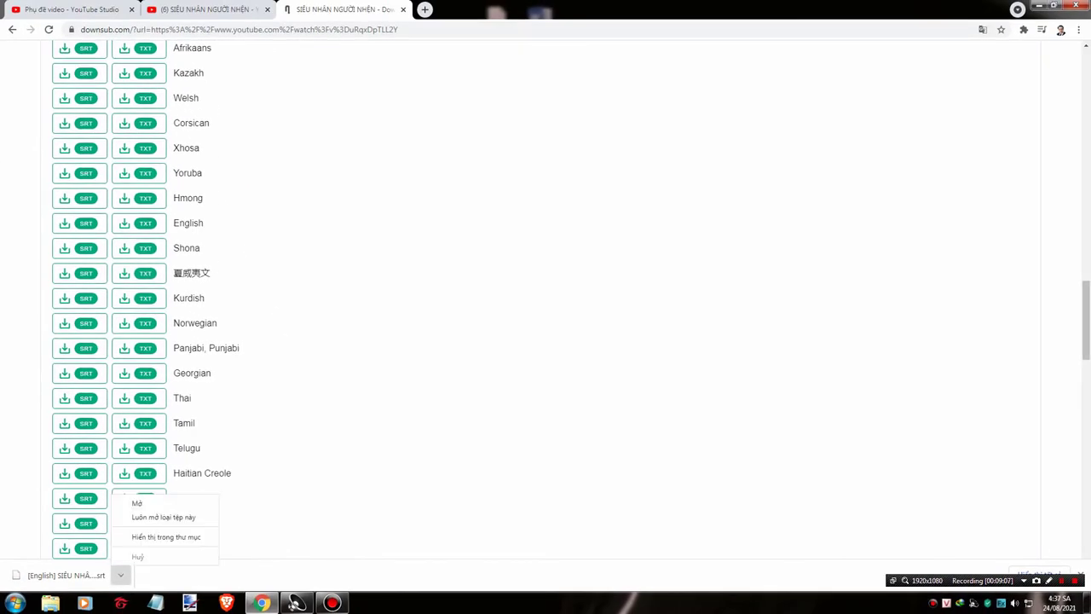
pyautogui.click(167, 537)
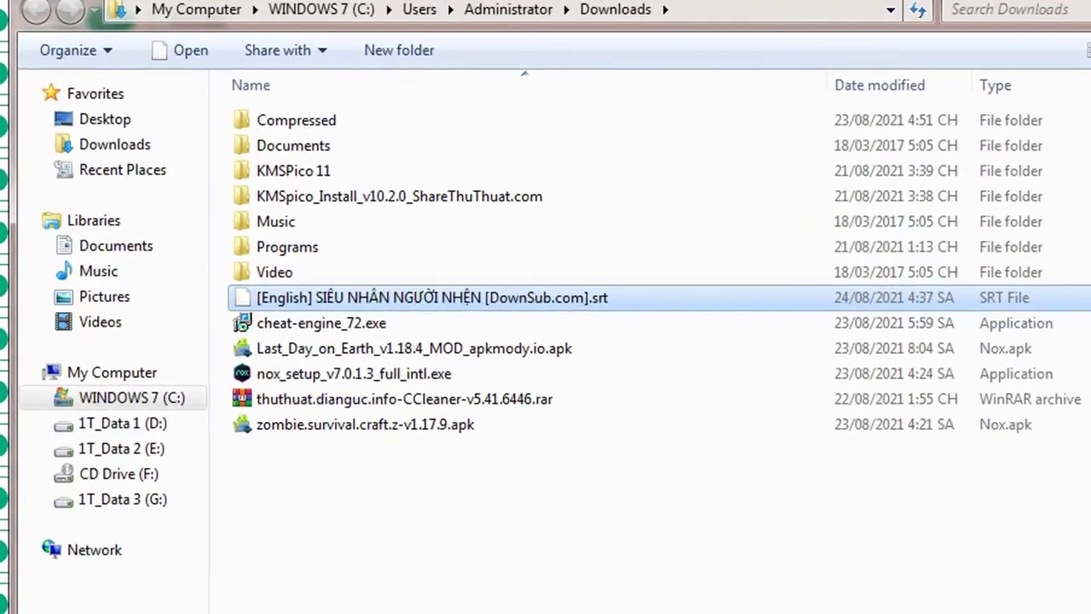
pyautogui.press('Return')
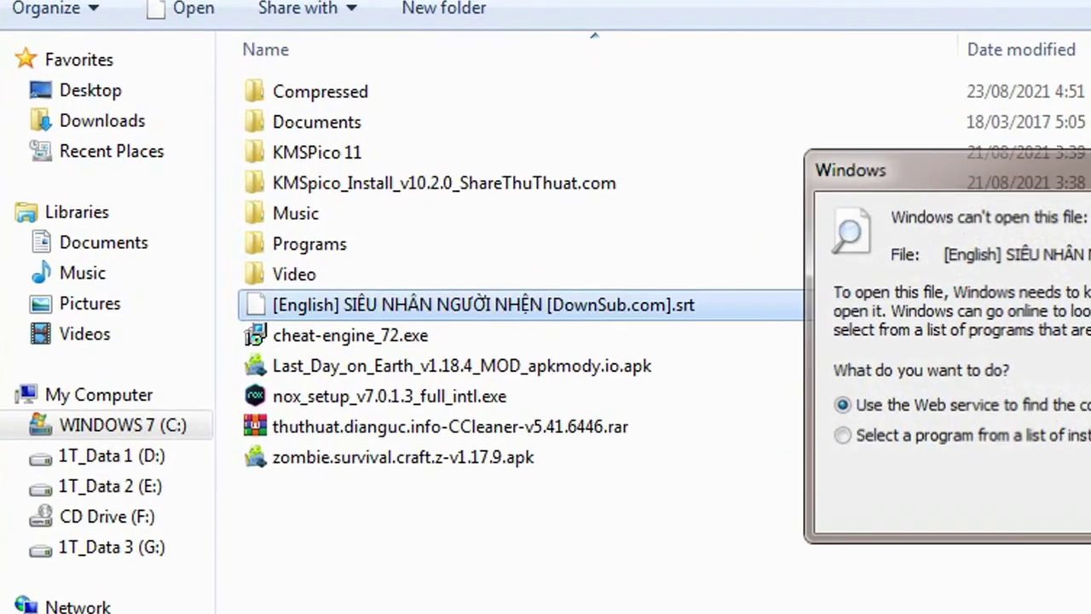
pyautogui.press('Escape')
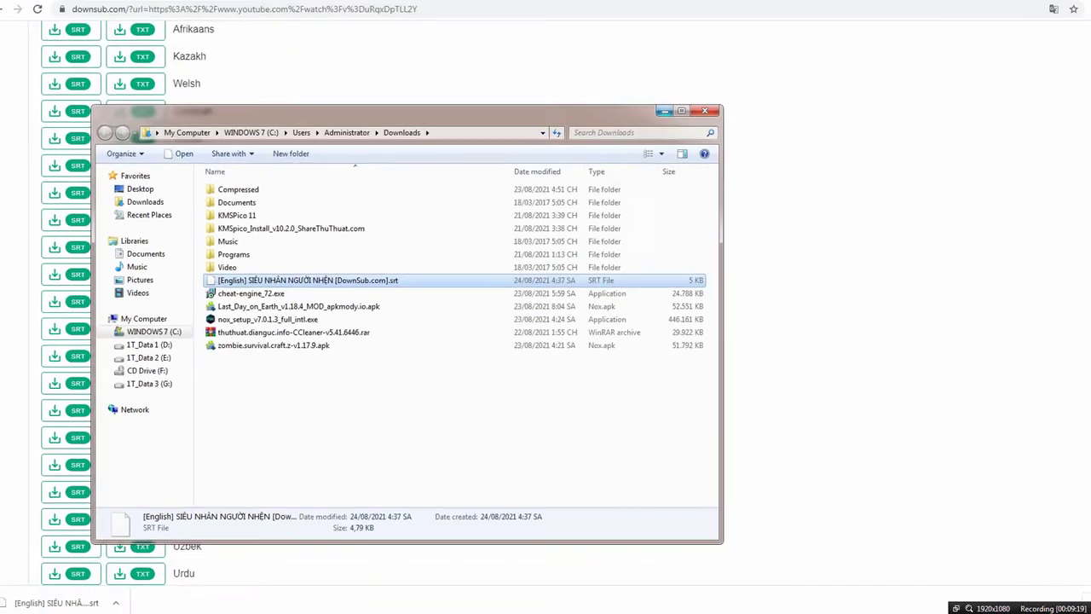
pyautogui.hotkey('alt', 'F4')
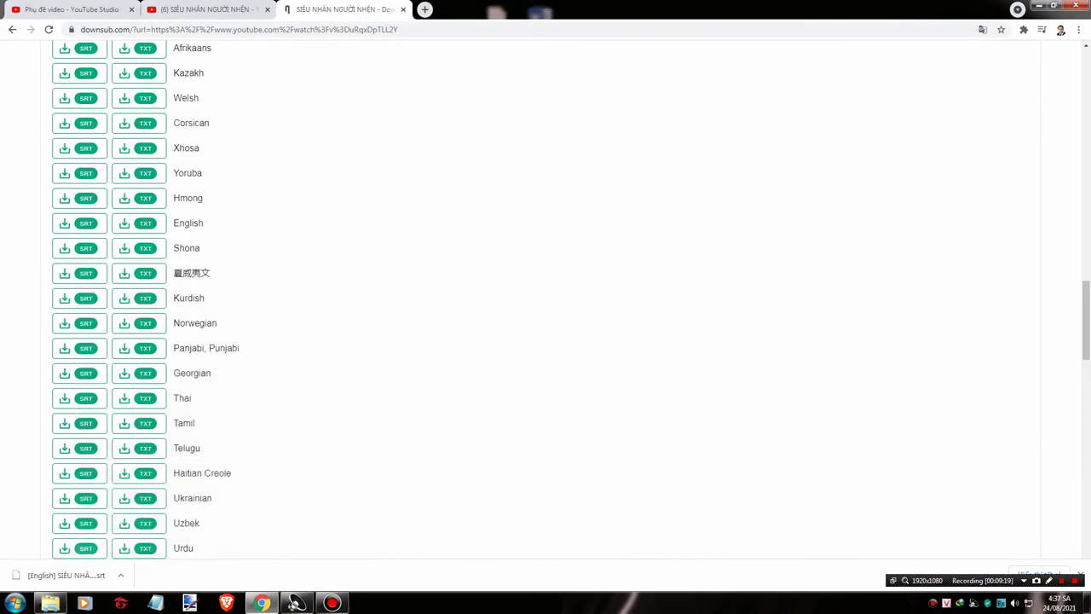
# Step: In YouTube Studio, upload the downloaded English SRT file with timing information as the video's Tiếng Anh subtitles
pyautogui.click(68, 9)
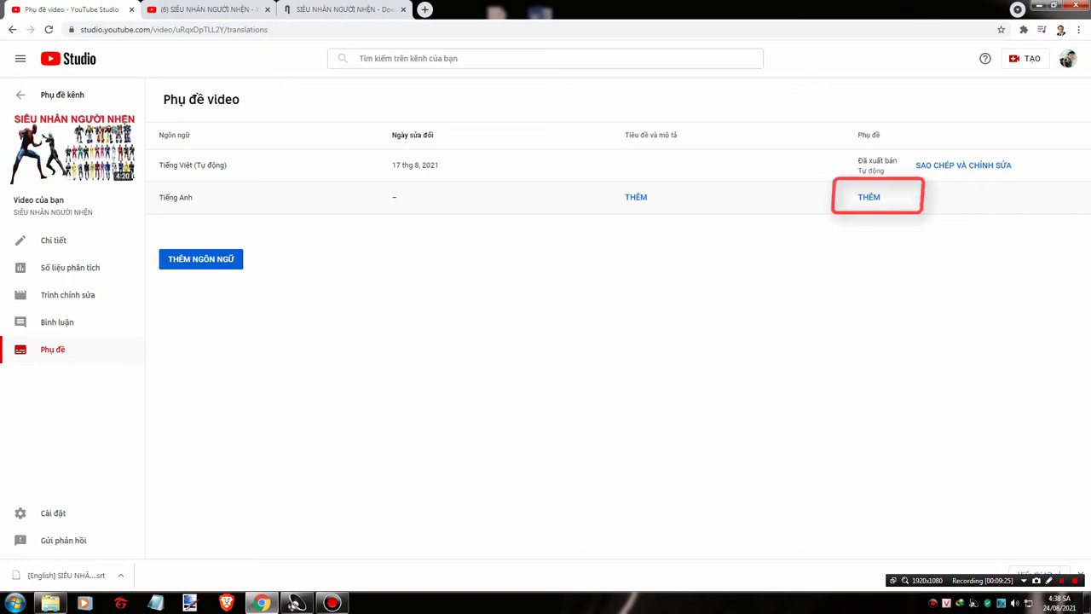
pyautogui.click(868, 197)
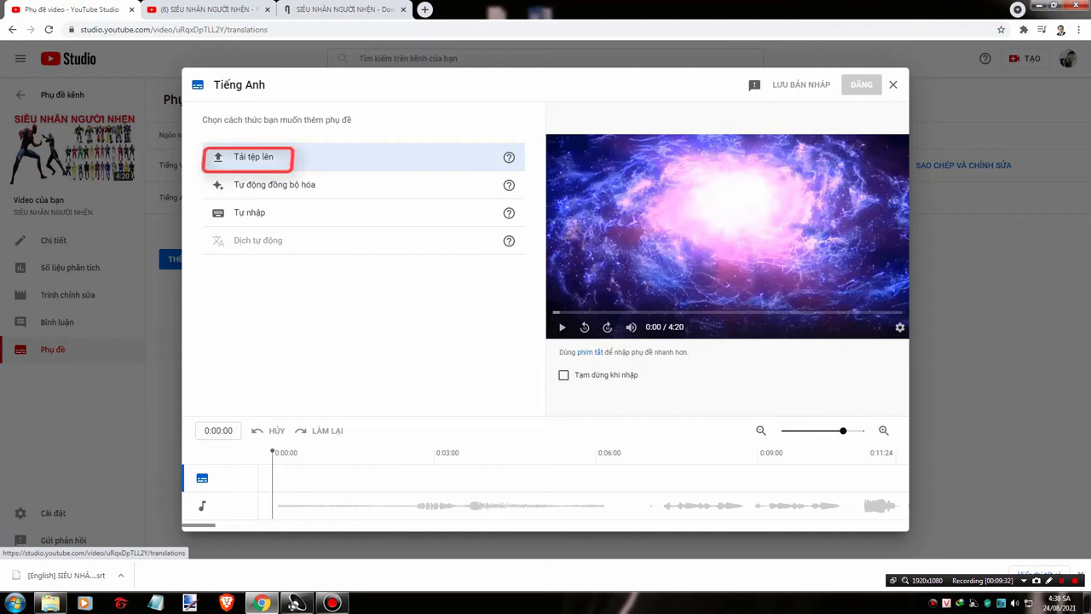
pyautogui.click(253, 157)
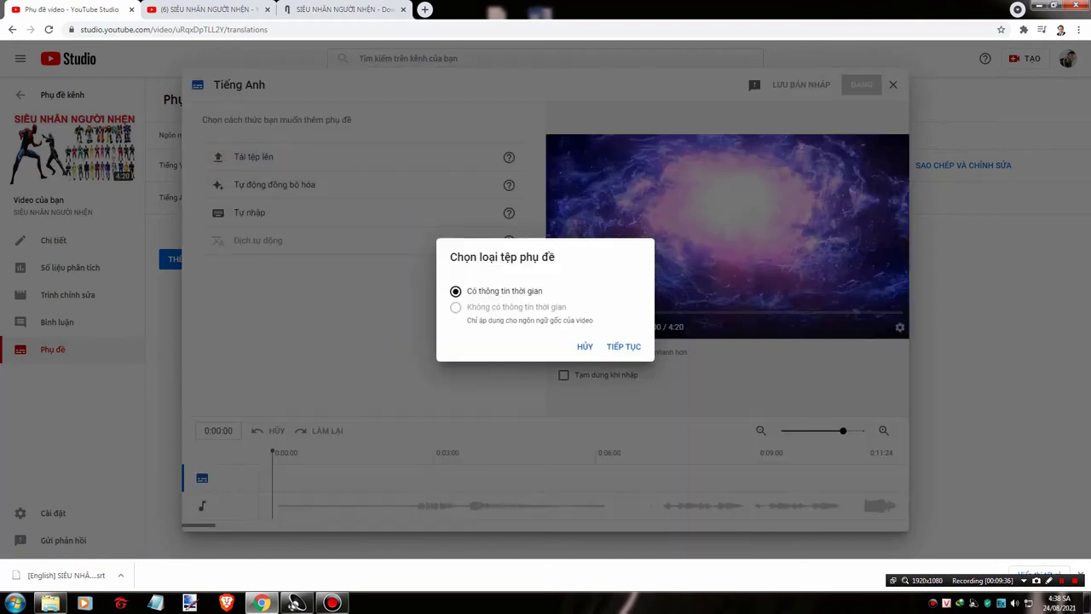
pyautogui.click(623, 346)
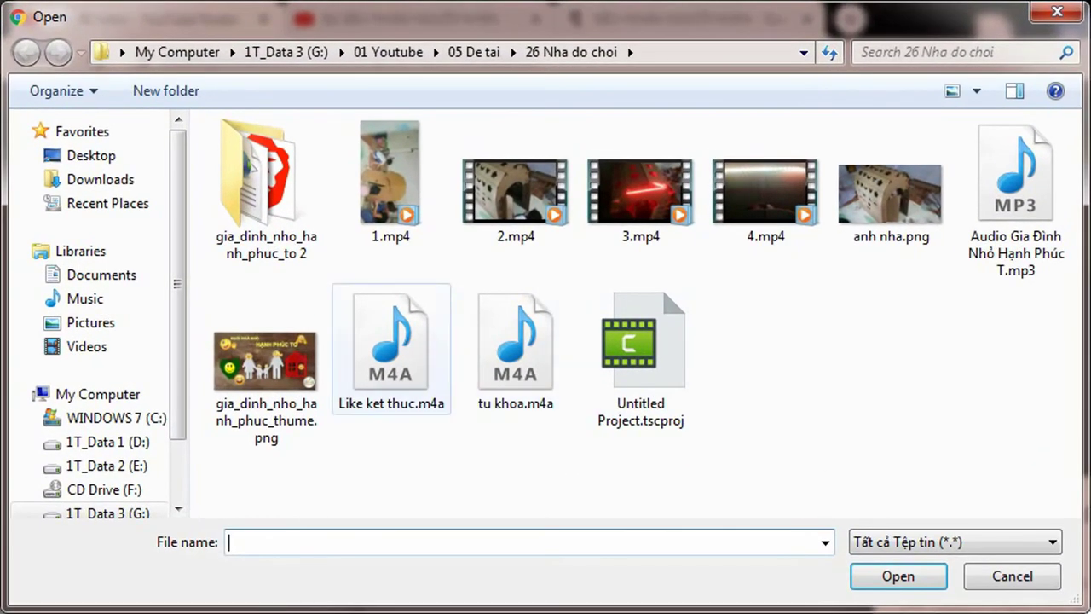
pyautogui.click(99, 179)
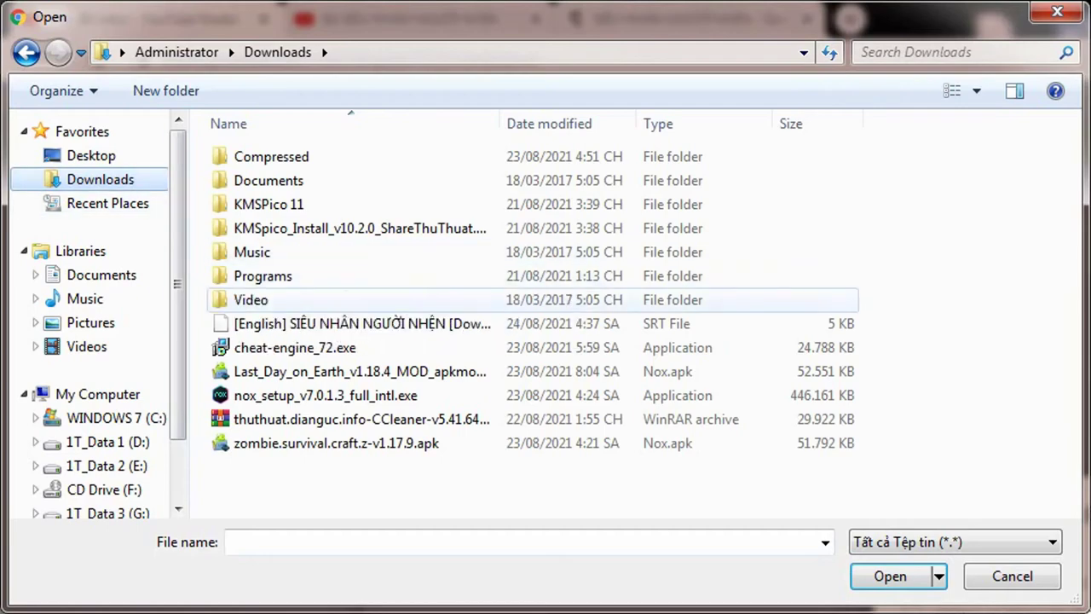
pyautogui.click(358, 324)
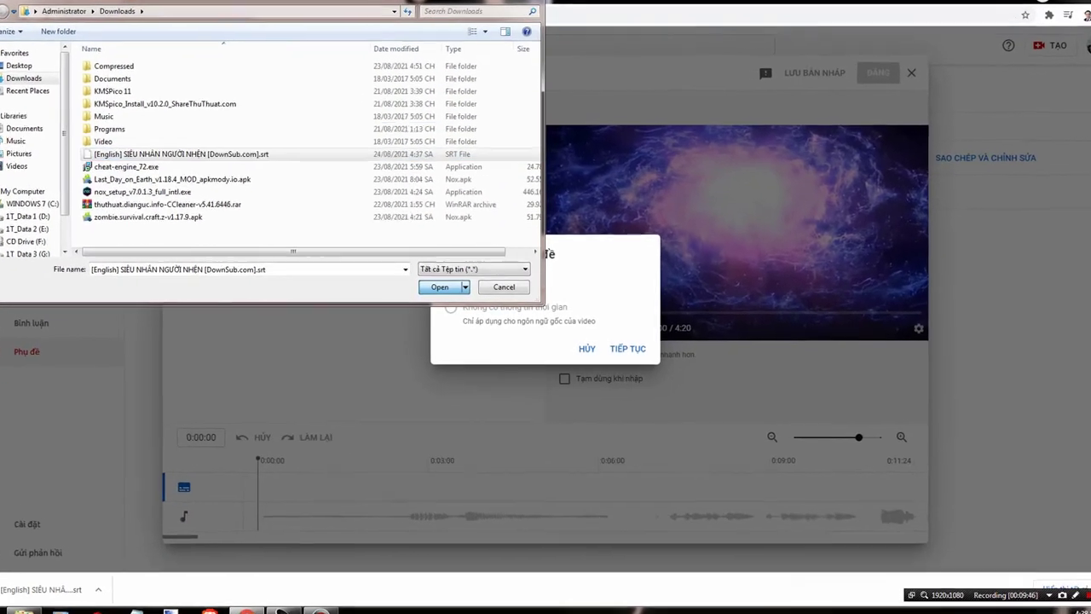
pyautogui.press('Return')
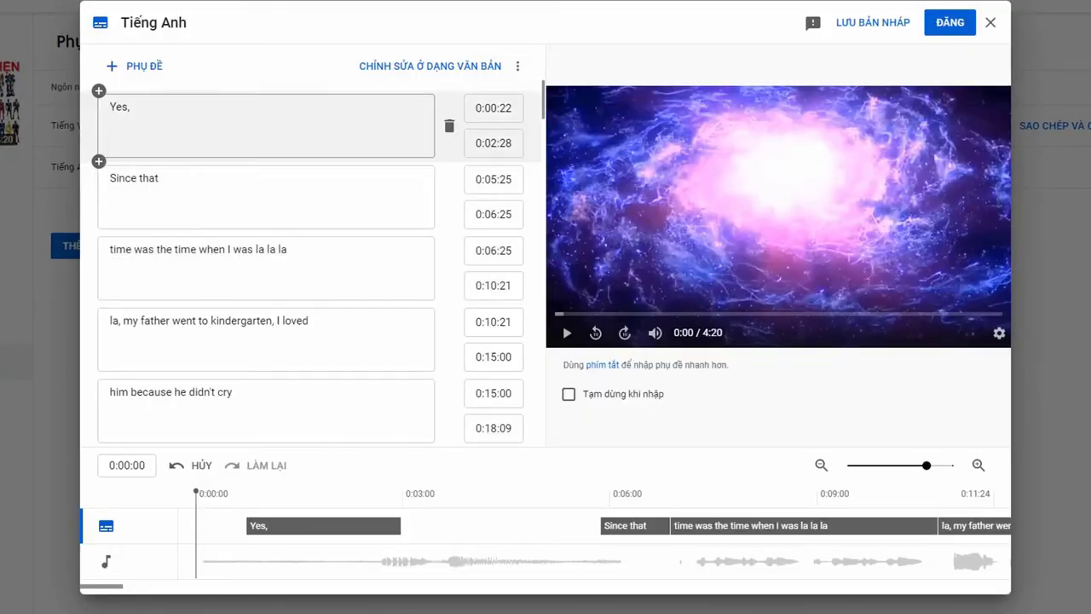
# Step: Look through the imported English subtitle lines and publish the Tiếng Anh subtitles
pyautogui.scroll(-1, 256, 375)
pyautogui.scroll(-3, 266, 264)
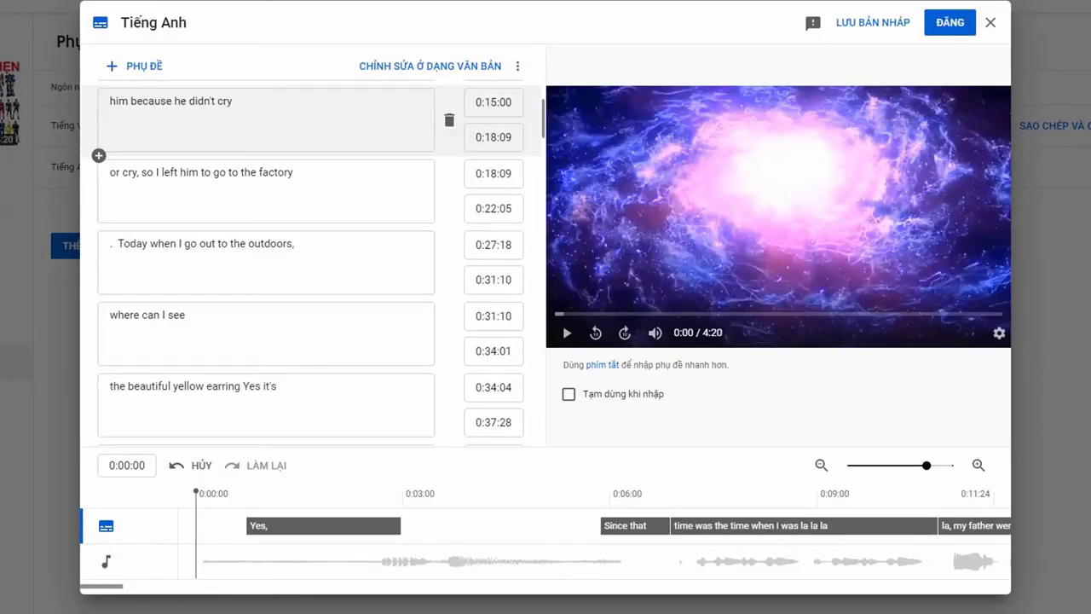
pyautogui.scroll(3, 266, 264)
pyautogui.scroll(-5, 266, 264)
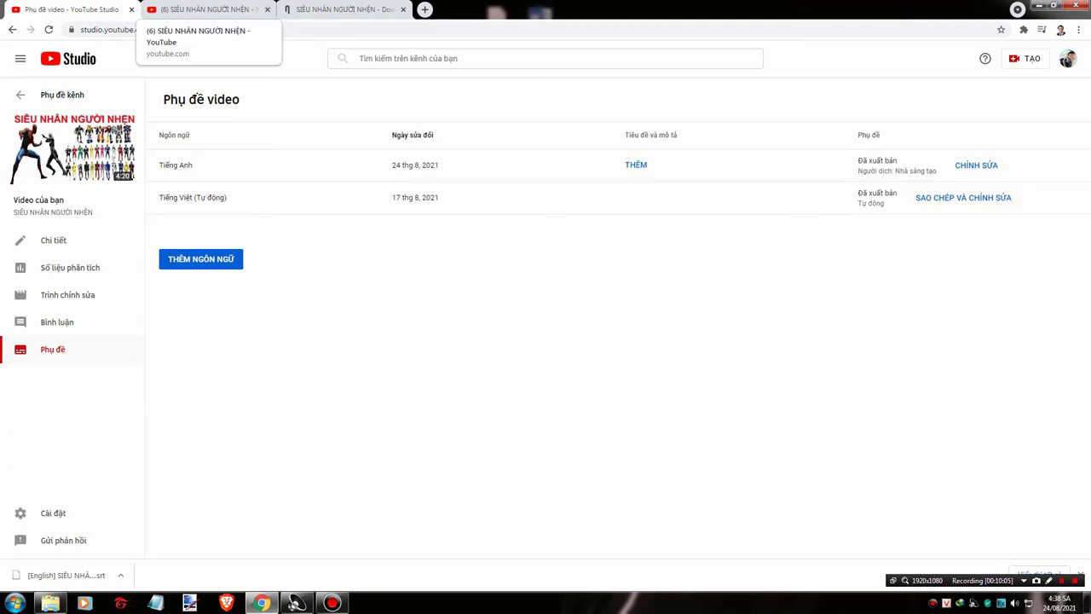
# Step: Reload the video's YouTube page and turn on its subtitles
pyautogui.click(222, 10)
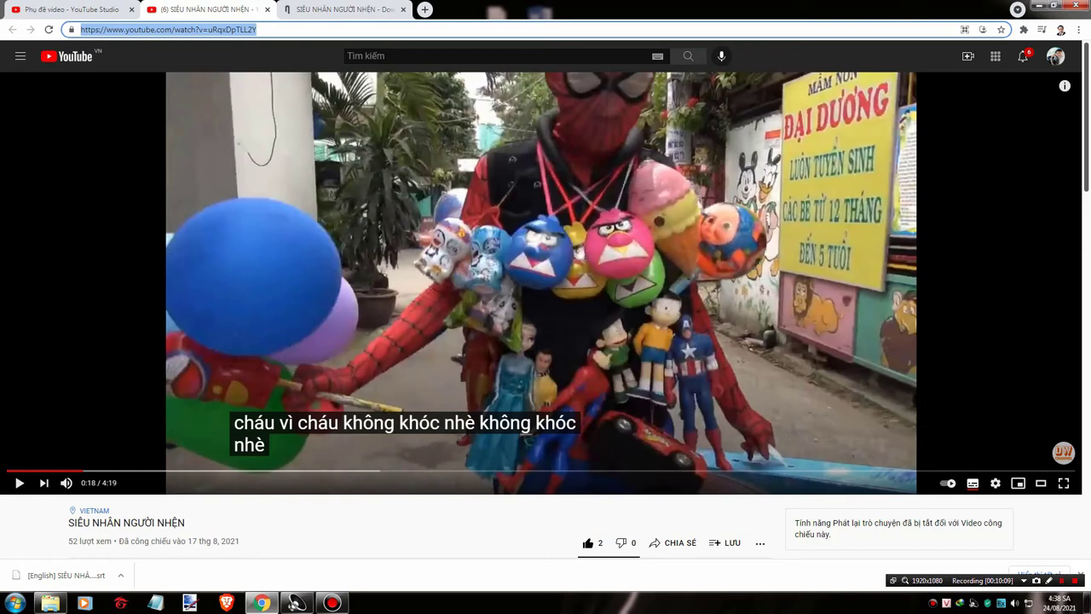
pyautogui.click(257, 29)
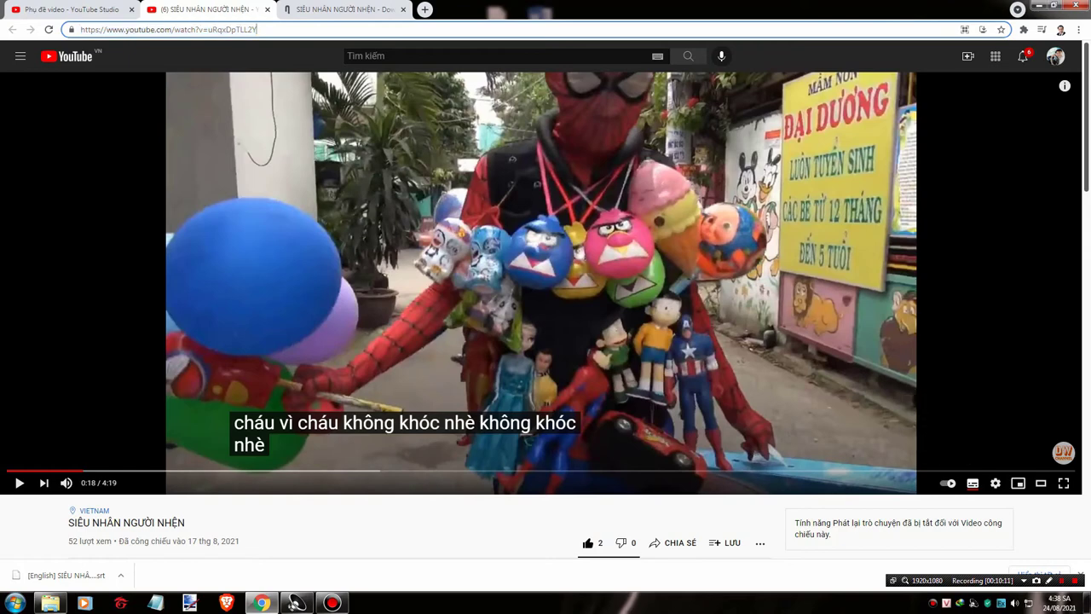
pyautogui.press('Return')
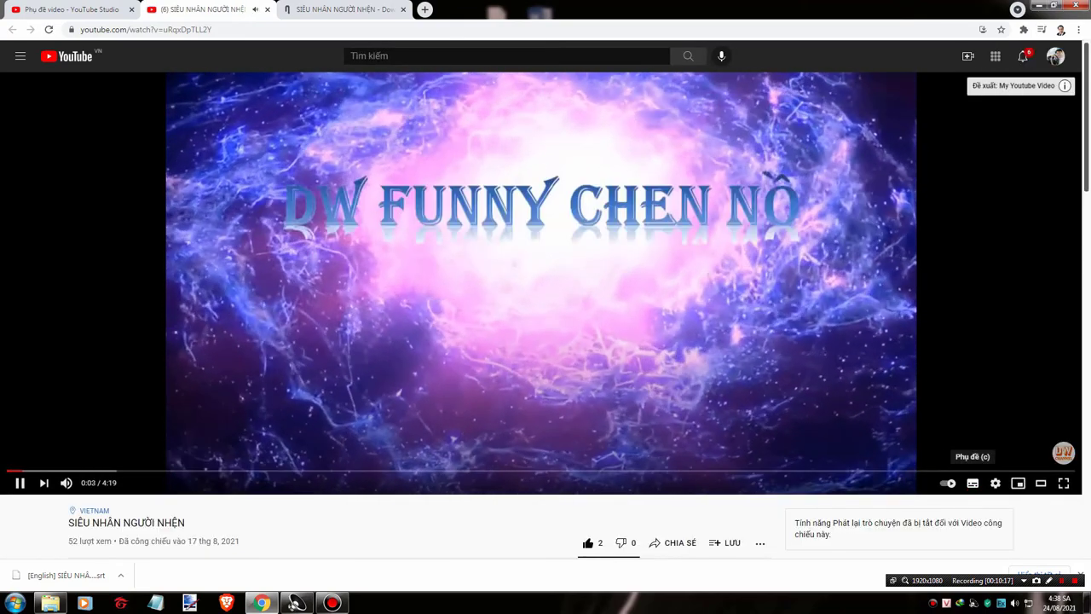
pyautogui.click(973, 482)
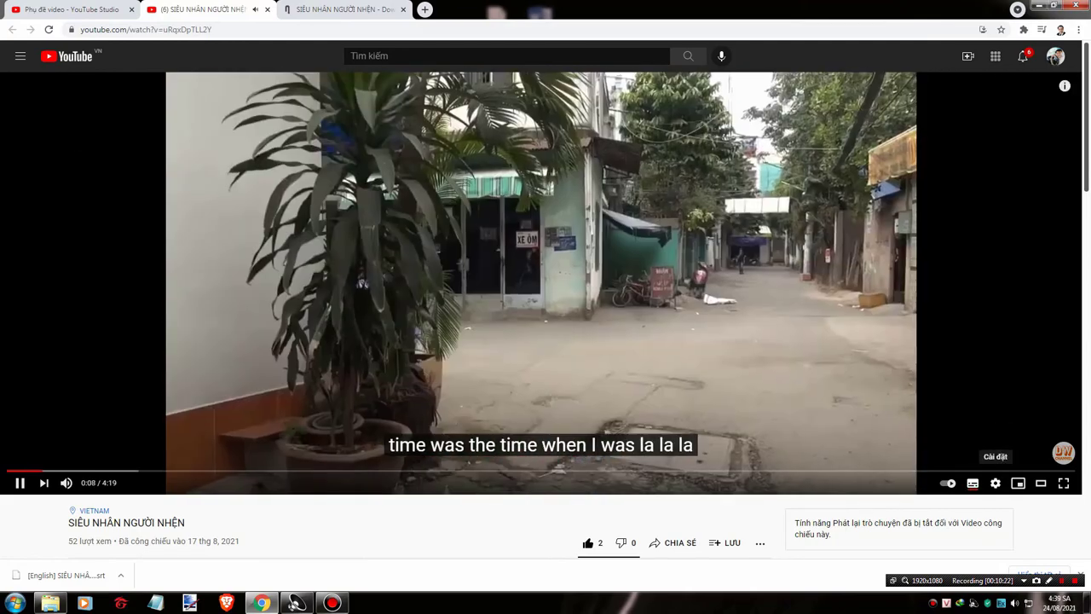
# Step: Auto-translate the playing video's English subtitles into Arabic (Tiếng Ả Rập)
pyautogui.click(994, 482)
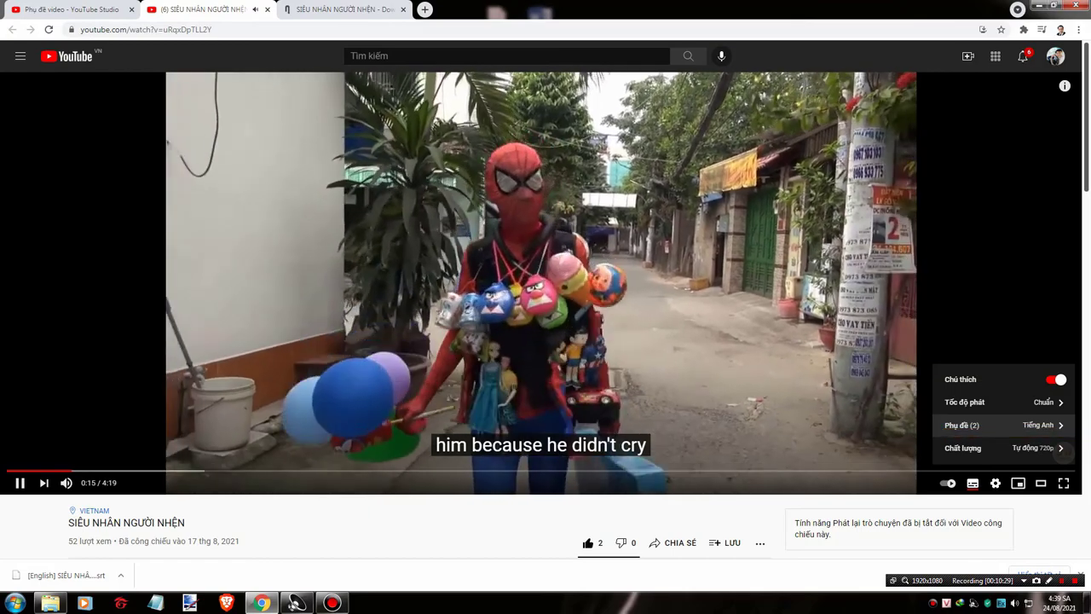
pyautogui.click(1023, 425)
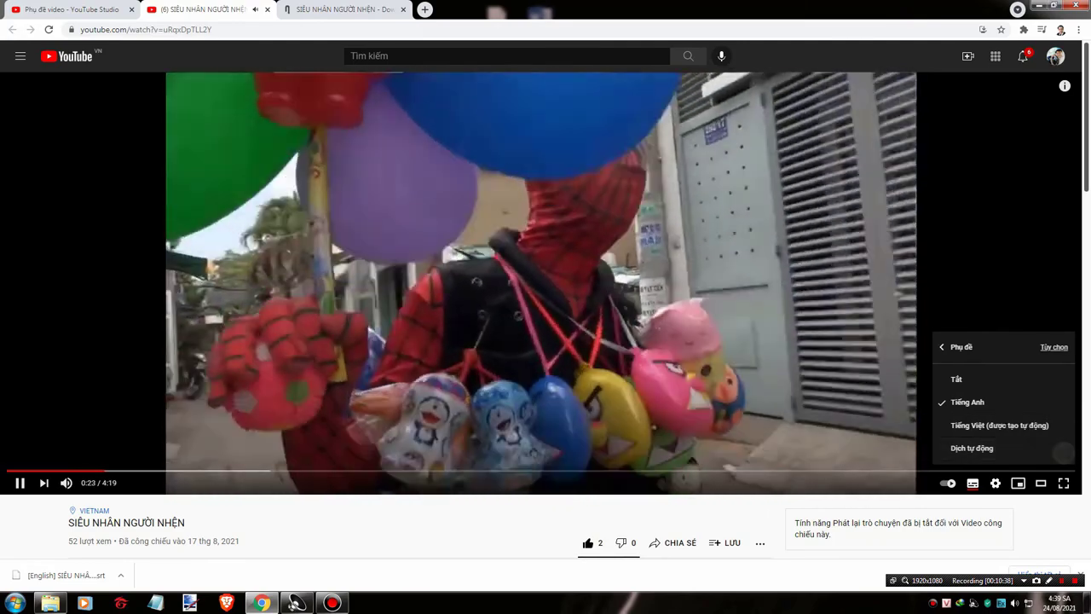
pyautogui.click(1063, 448)
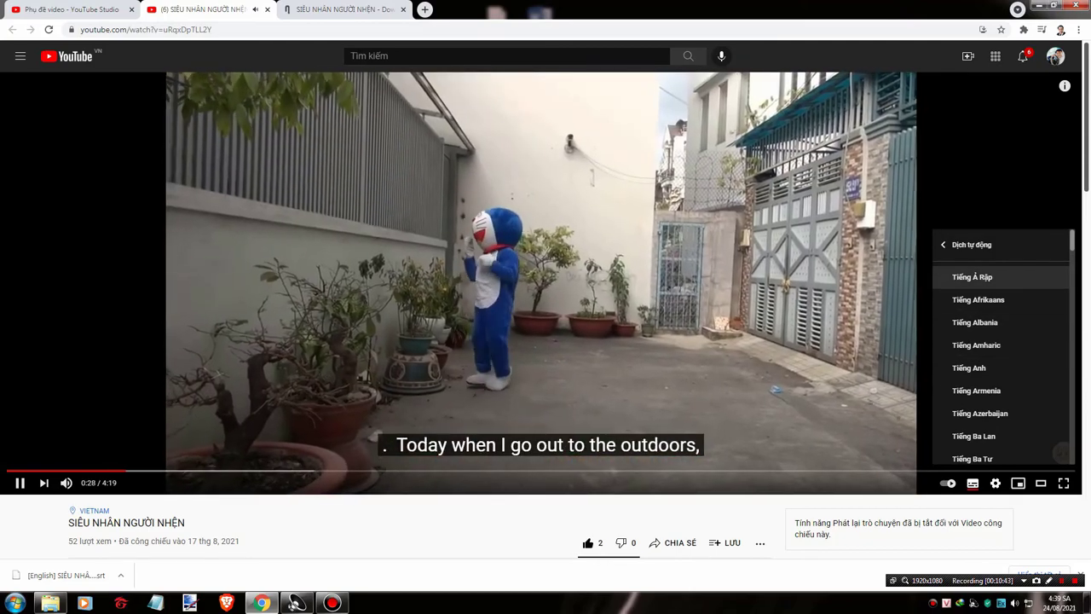
pyautogui.click(972, 277)
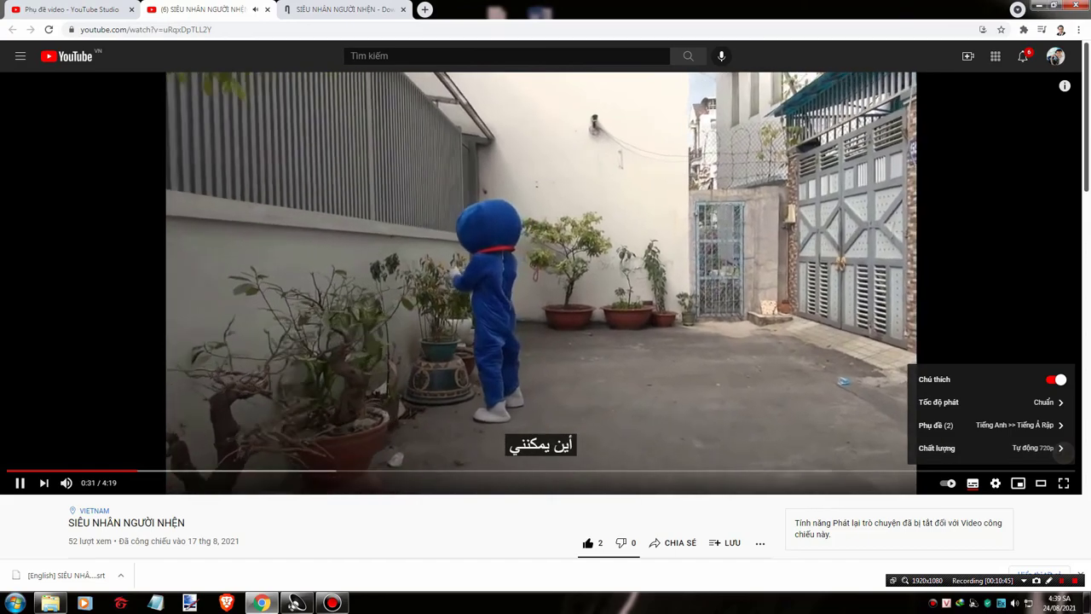
pyautogui.press('Escape')
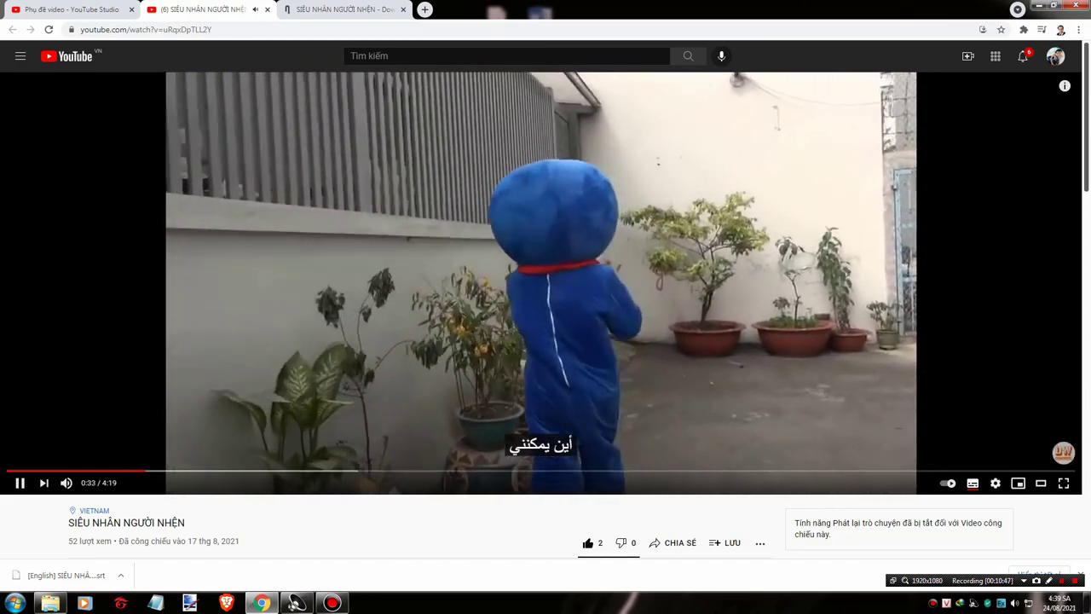
# Step: Set the video's subtitles to Tiếng Anh and dismiss the Kaspersky notification
pyautogui.click(995, 483)
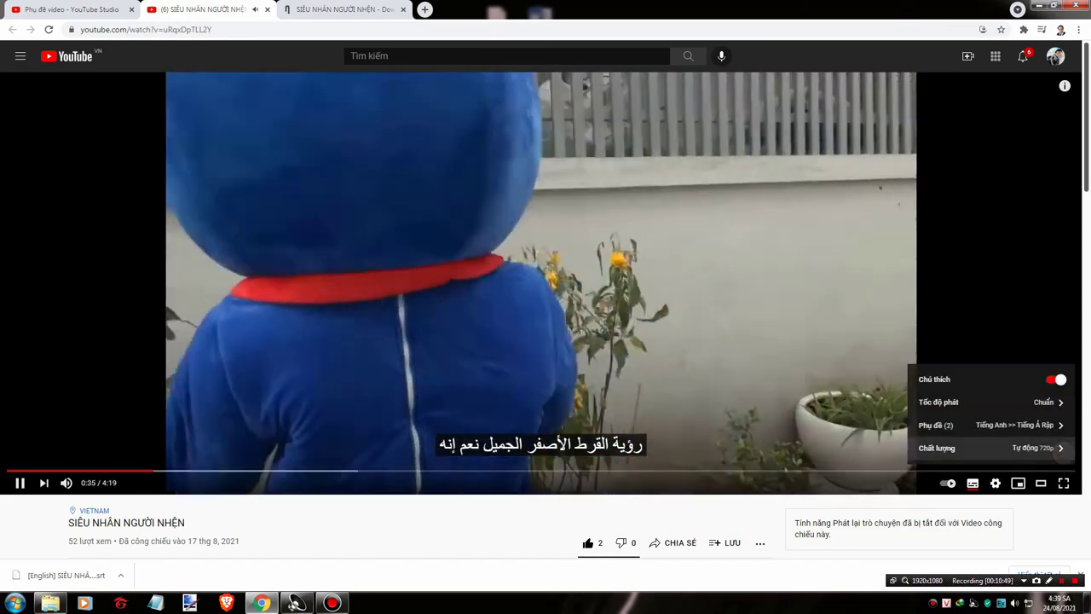
pyautogui.click(936, 424)
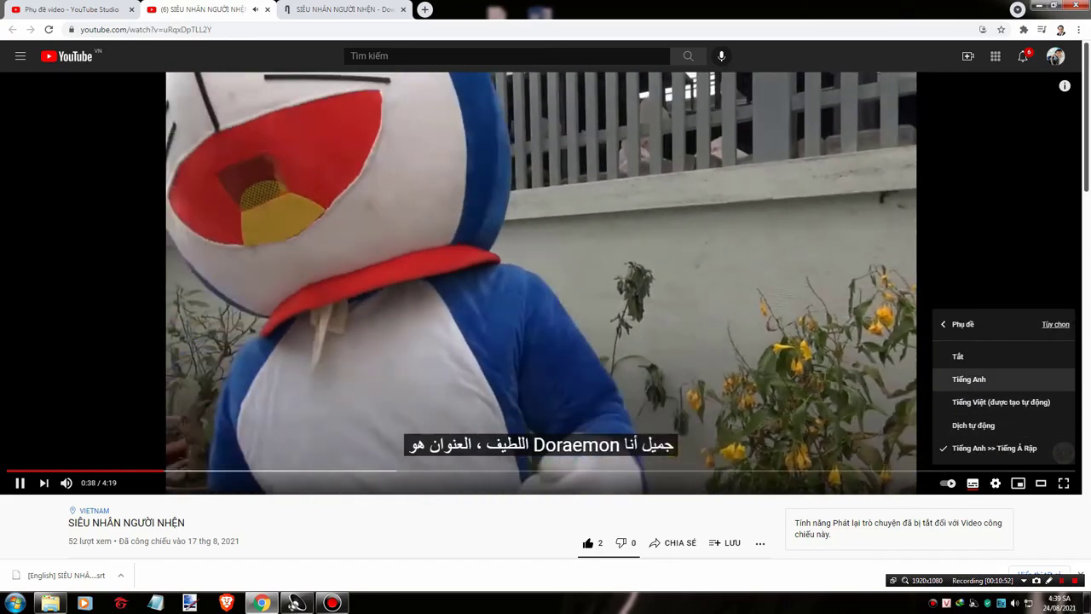
pyautogui.click(970, 379)
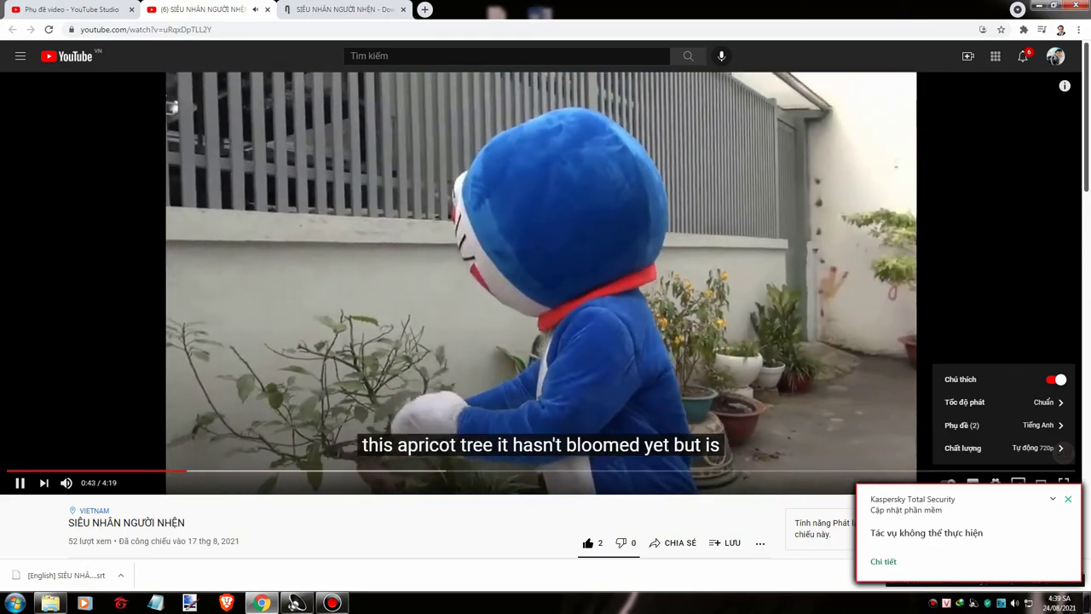
pyautogui.click(1068, 498)
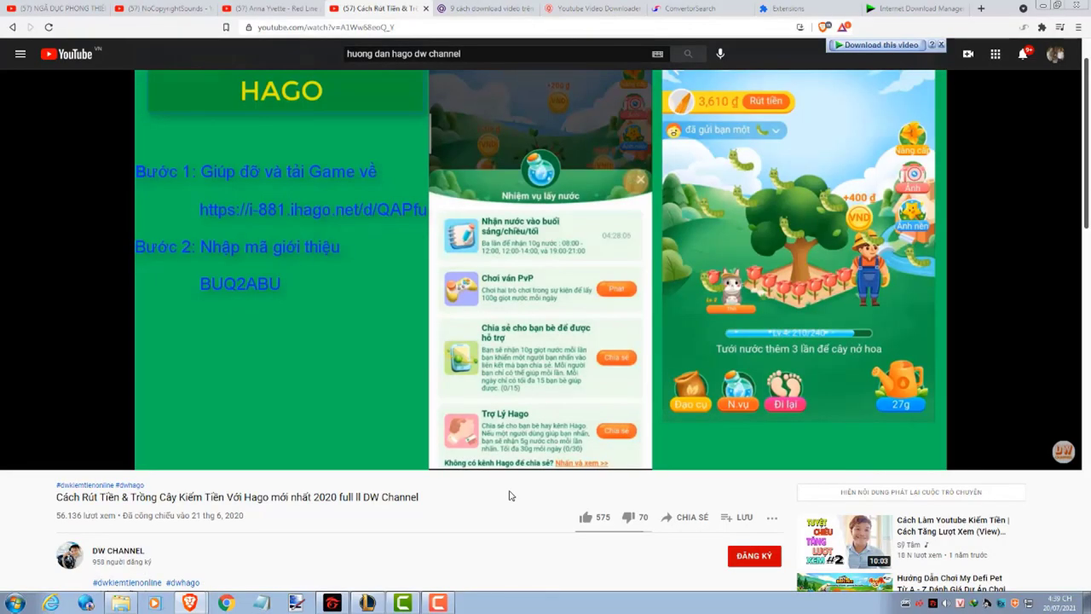
# Step: Like the Hago money-making video, subscribe to DW CHANNEL, and open the video's share options
pyautogui.click(583, 515)
pyautogui.click(755, 555)
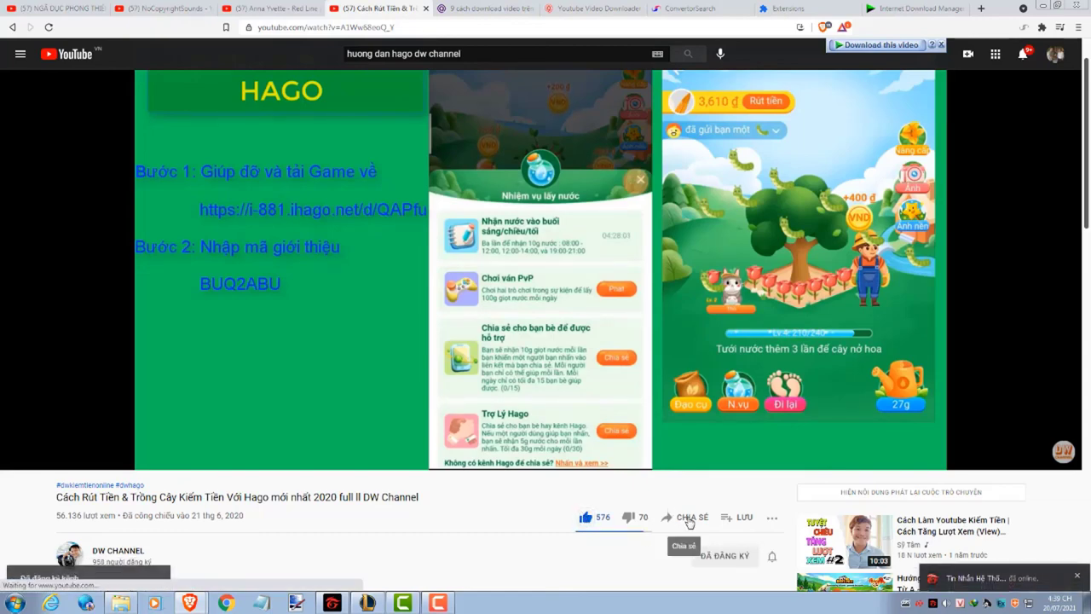
pyautogui.click(687, 517)
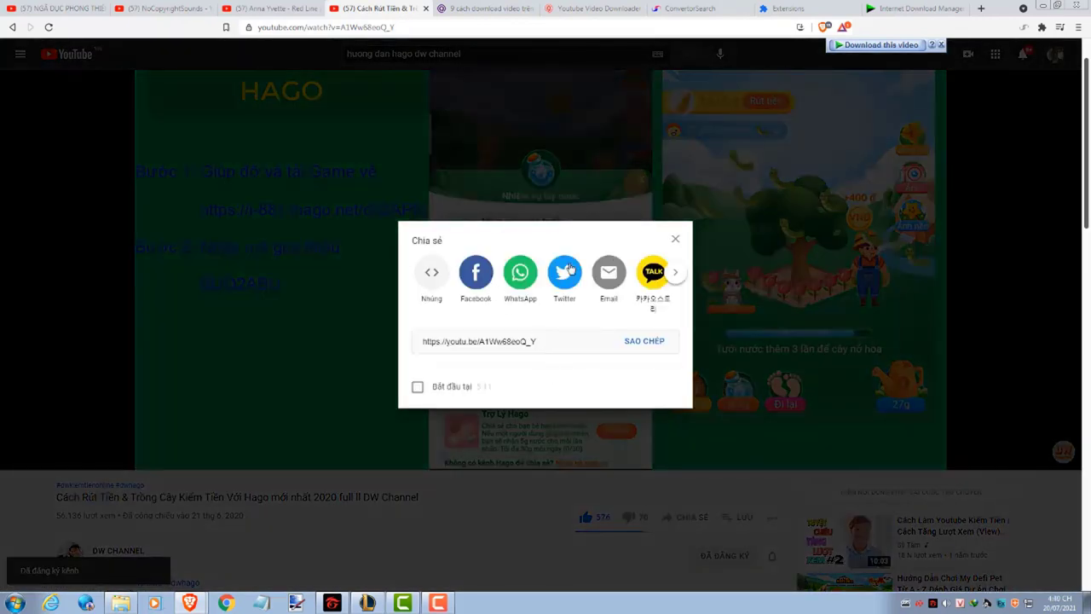